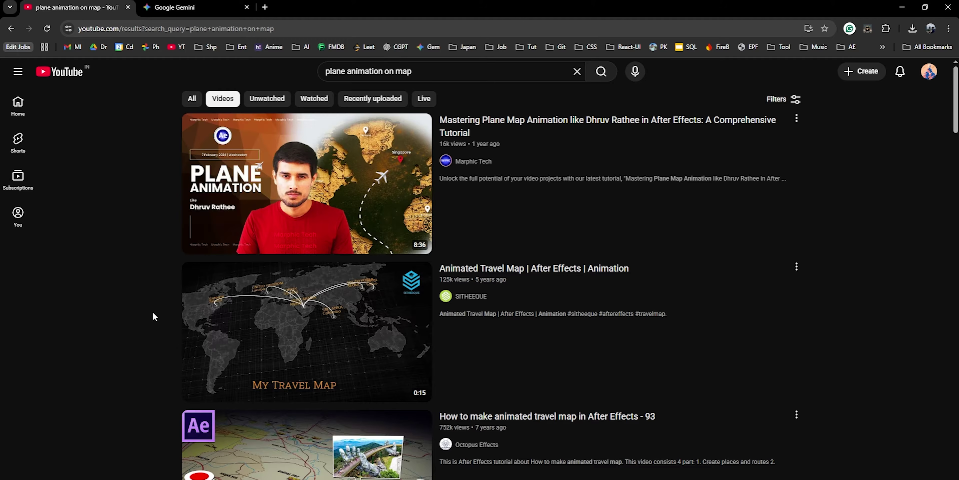
Look through the YouTube results for plane animations on maps.
scroll(154, 306, "down", 3)
mouse_move(285, 237)
scroll(132, 283, "down", 2)
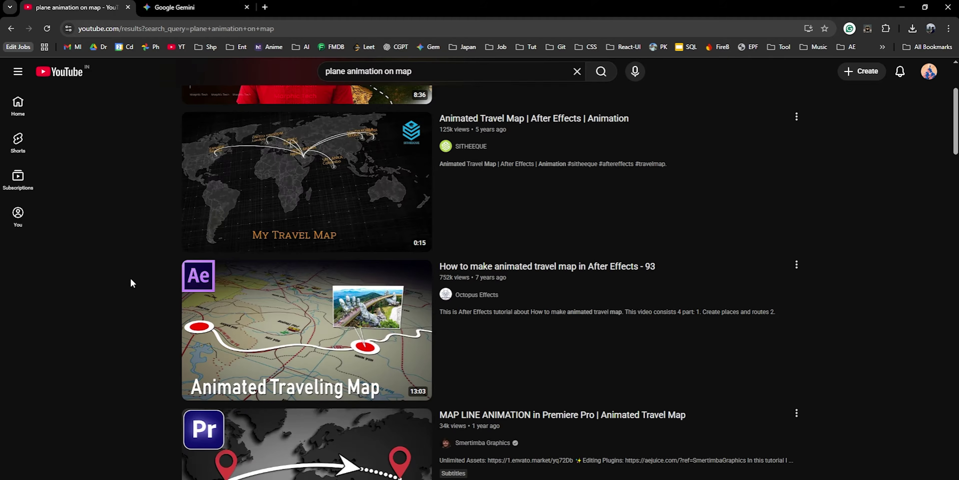
scroll(143, 263, "down", 3)
mouse_move(282, 314)
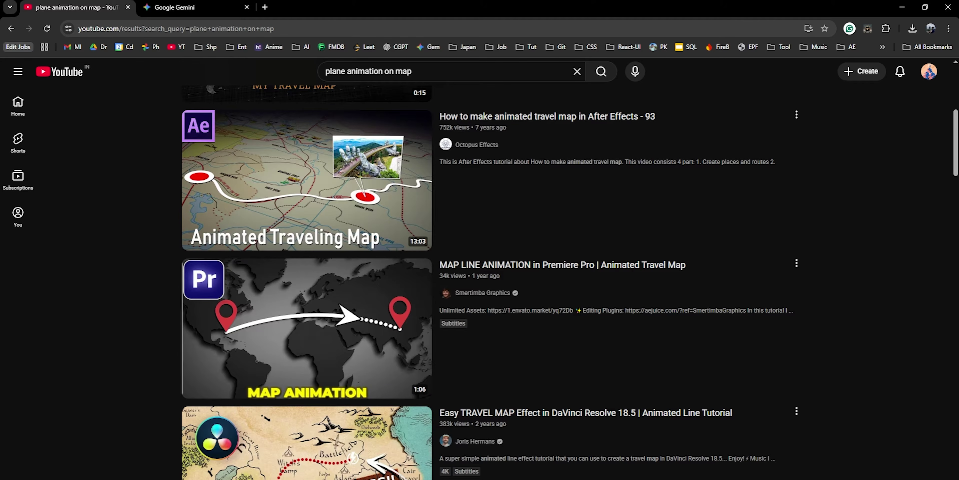
Open Google Earth in a new browser window and create a new map project.
key("ctrl+n")
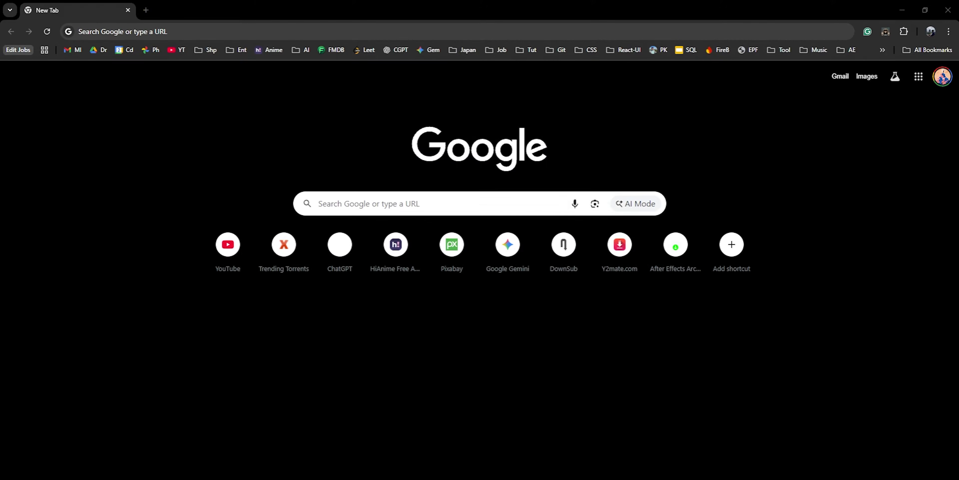
left_click(336, 207)
left_click(341, 247)
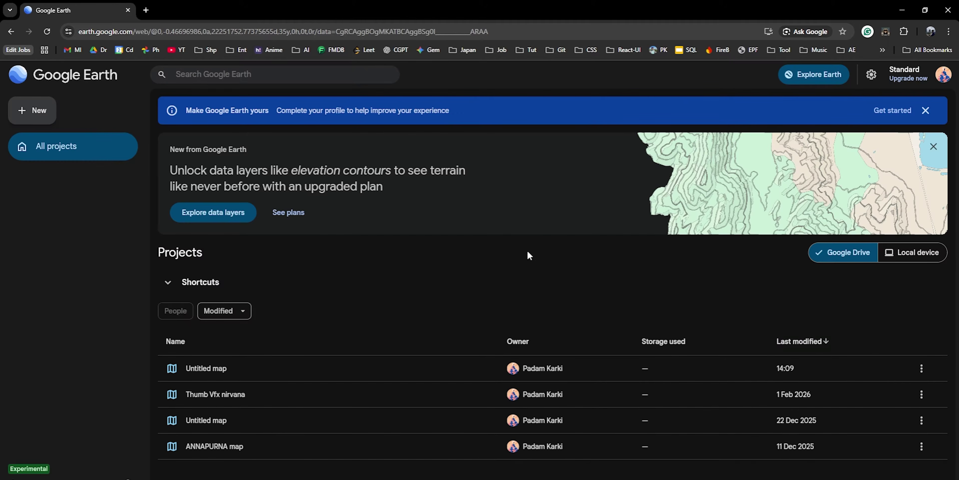
left_click(37, 116)
left_click(44, 148)
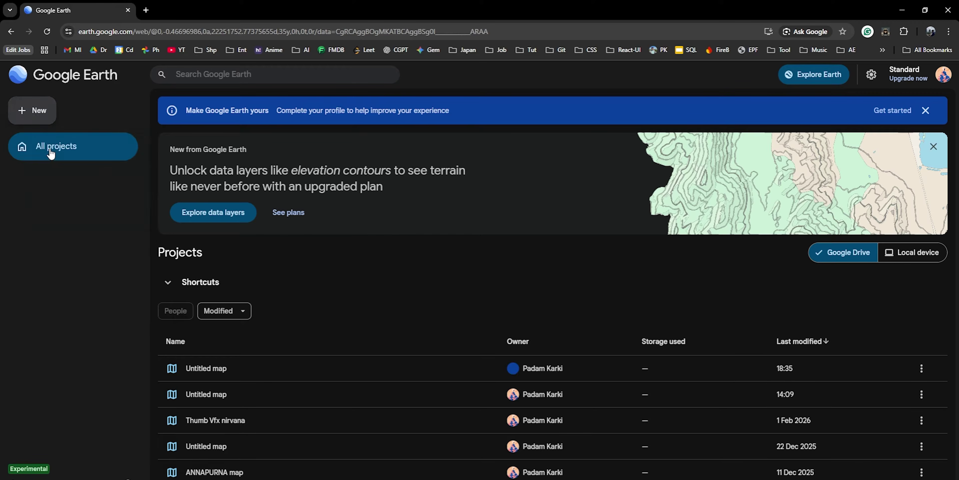
left_click(582, 177)
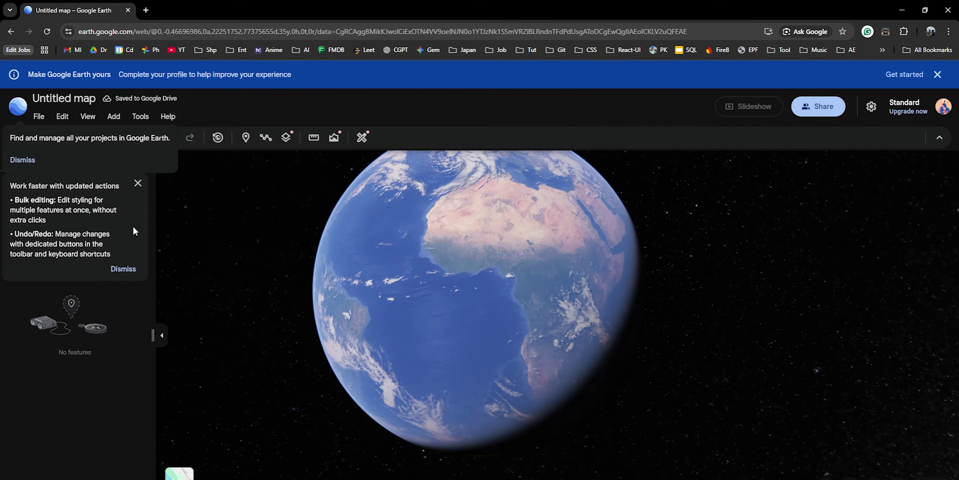
Dismiss the feature tip, search for Mumbai airport and go to Chhatrapati Shivaji Maharaj International Airport.
left_click(137, 183)
type("mum")
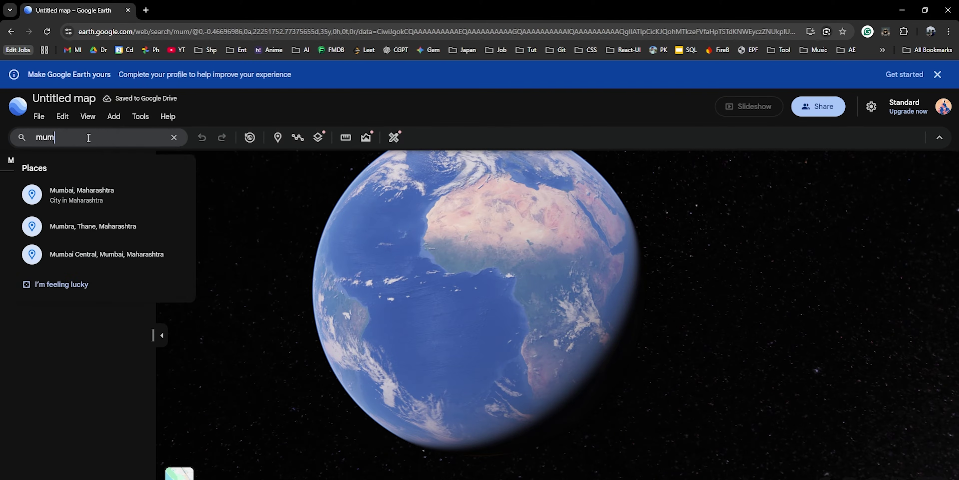
type("bai airport")
left_click(150, 209)
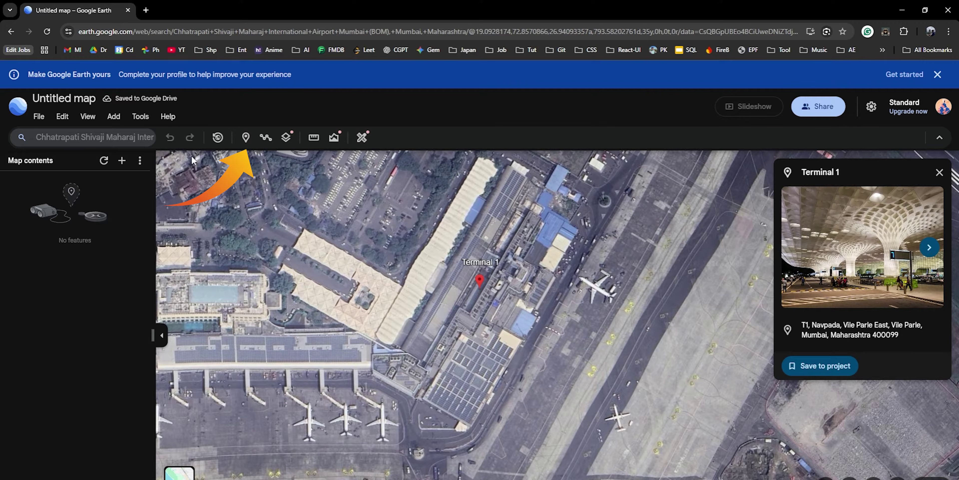
Add a placemark named MUM on Terminal 1 of the Mumbai airport.
left_click(245, 138)
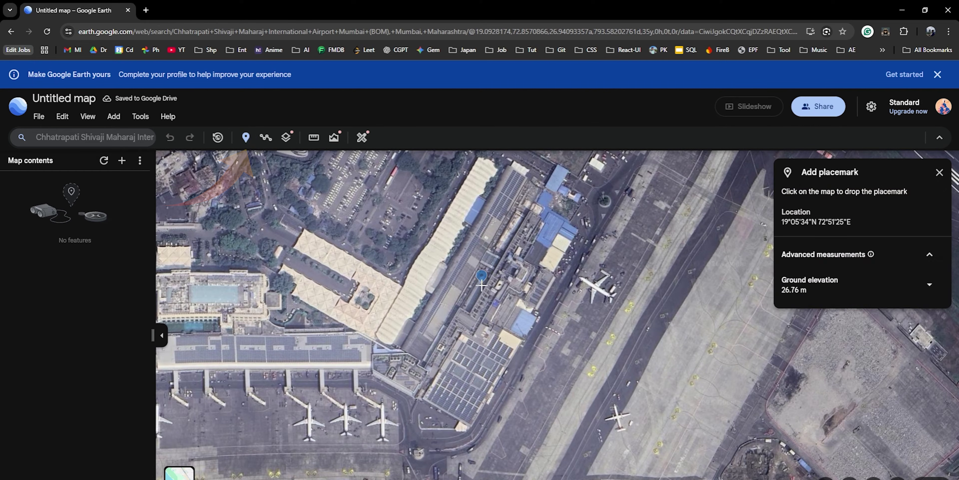
scroll(483, 328, "down", 5)
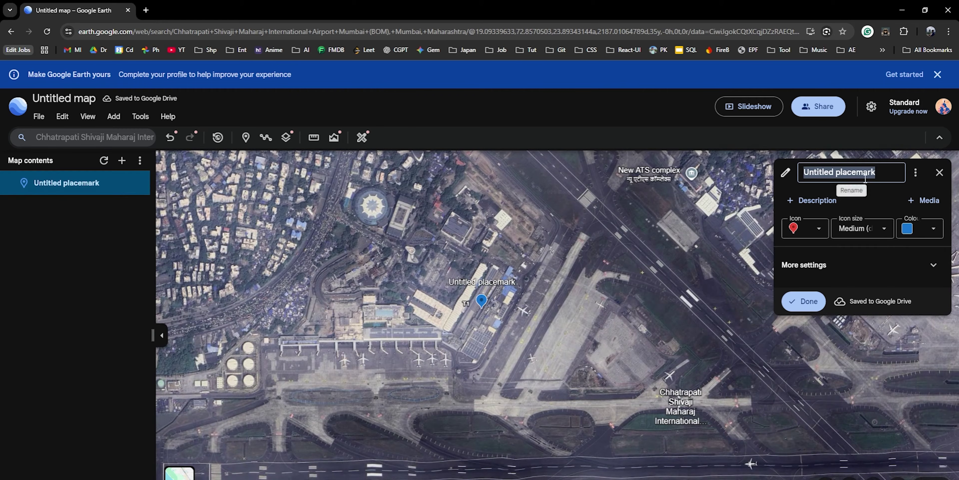
left_click(804, 301)
Search for Tokyo's airport and go to Tokyo International Airport (Haneda).
scroll(578, 316, "down", 10)
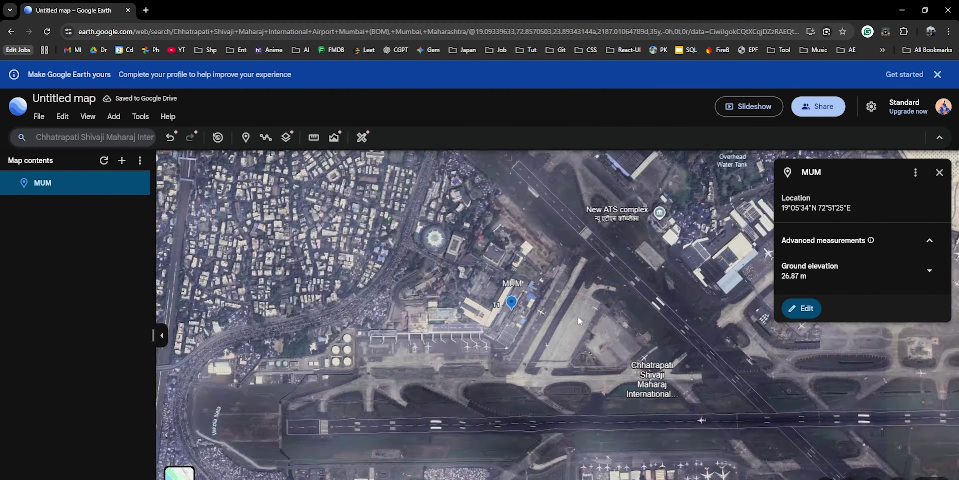
scroll(520, 340, "down", 10)
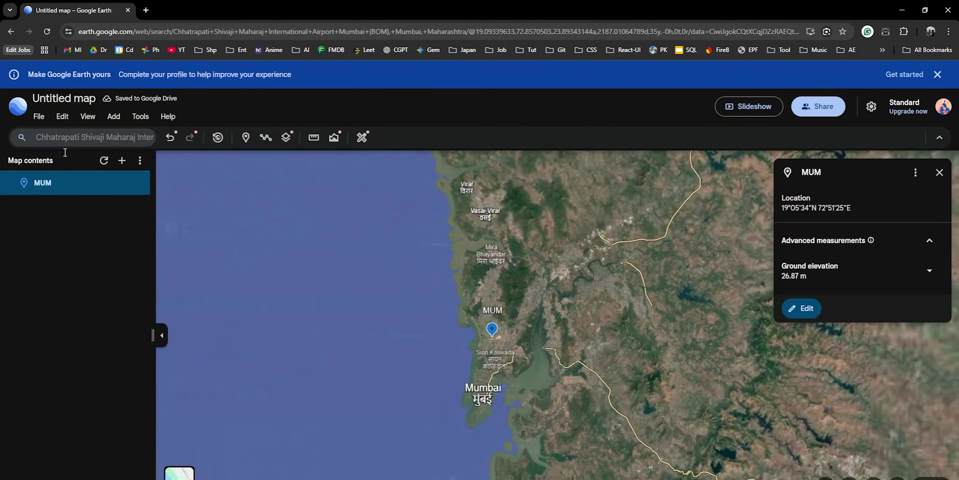
left_click(60, 141)
type("to")
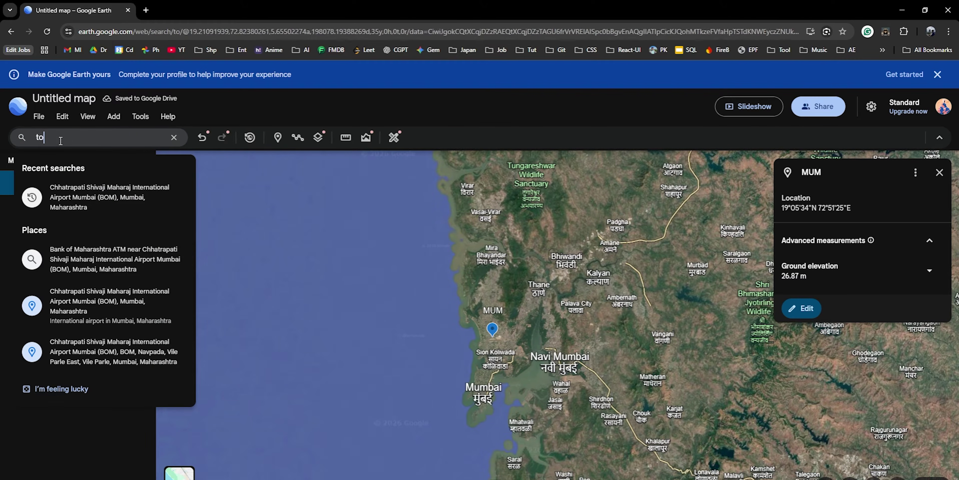
type("kyo air")
key("Return")
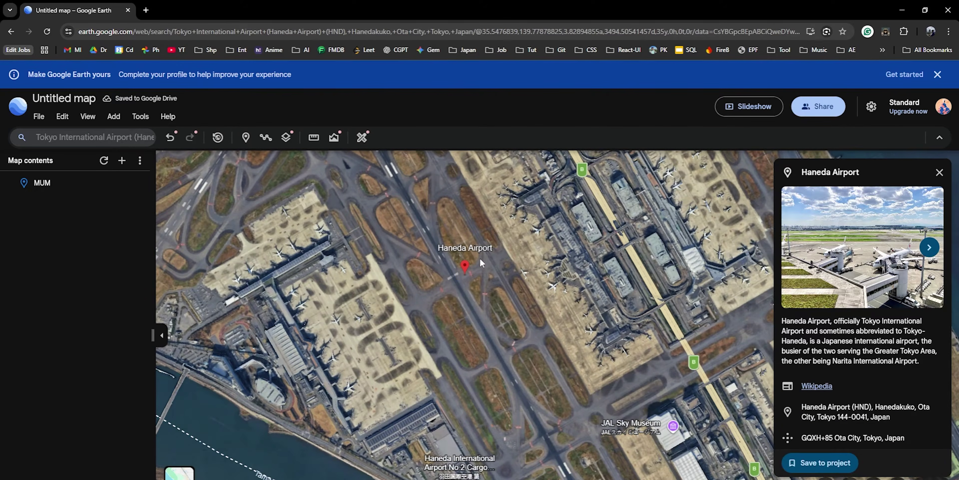
Add a placemark named TOKYO at Haneda Airport and rename the MUM placemark as MUMBAI.
left_click(255, 140)
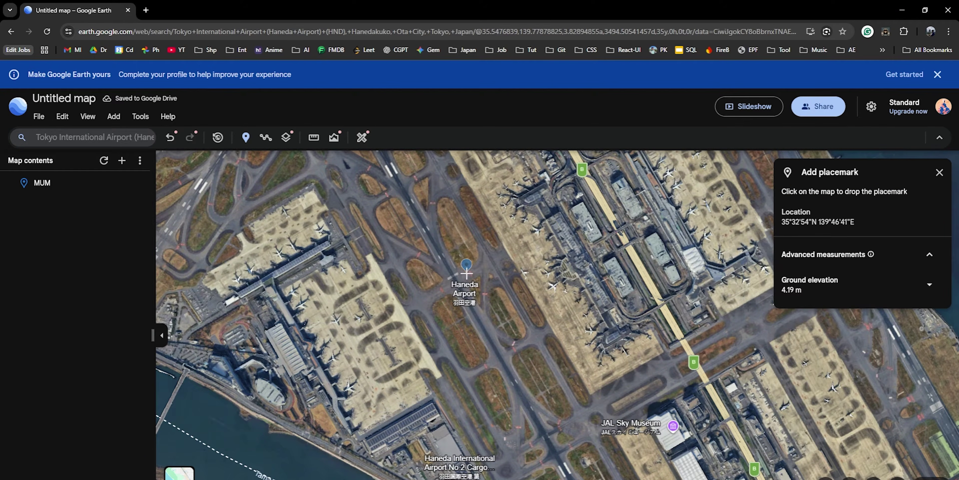
left_click(466, 268)
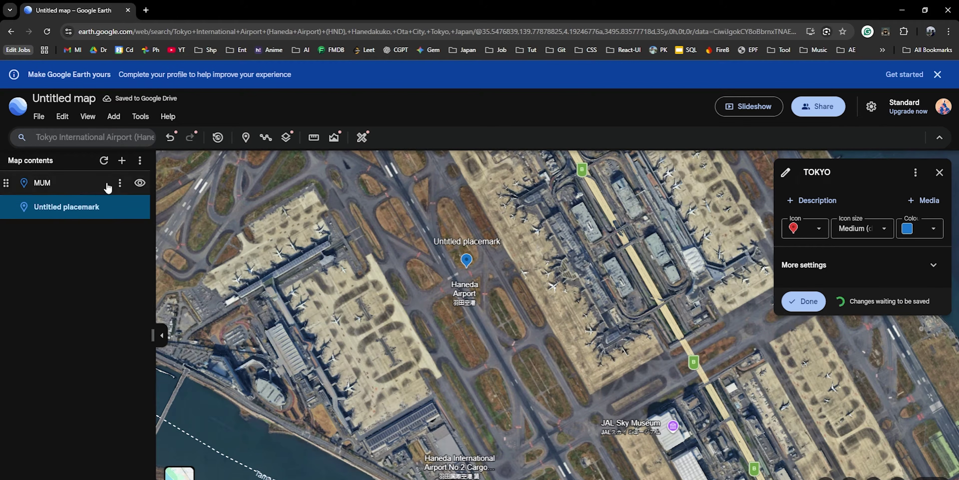
left_click(120, 182)
left_click(140, 203)
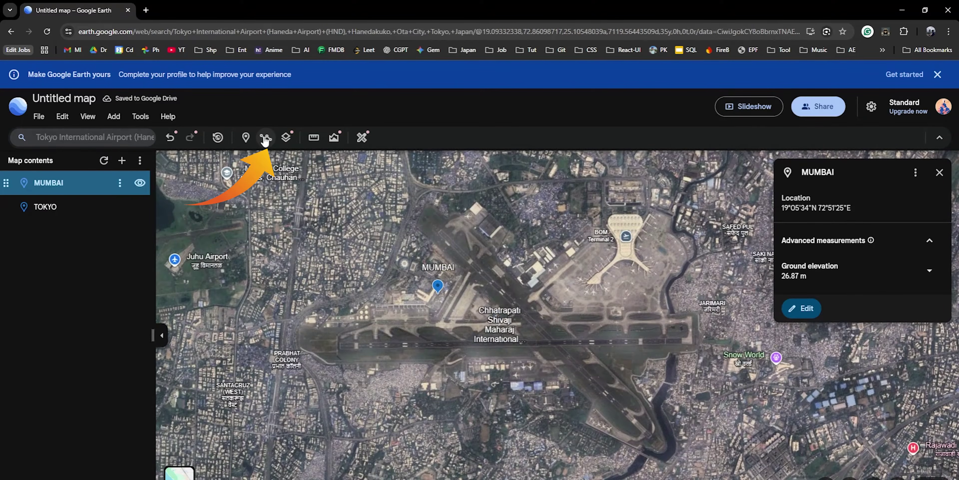
Draw a straight path from the MUMBAI placemark to the TOKYO placemark and save it to the project.
left_click(265, 140)
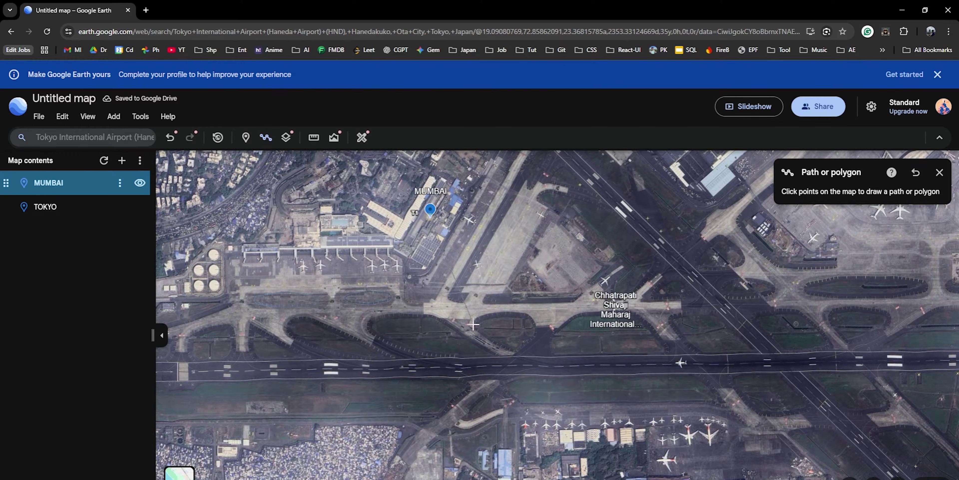
scroll(473, 324, "down", 10)
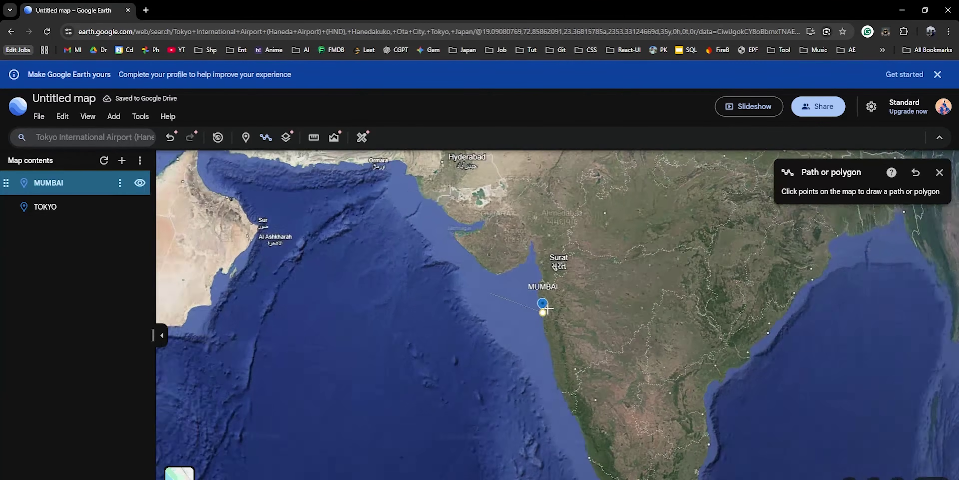
left_click_drag(613, 316, 280, 344)
left_click_drag(793, 312, 357, 375)
left_click_drag(596, 354, 328, 391)
left_click_drag(661, 263, 571, 334)
scroll(588, 255, "up", 6)
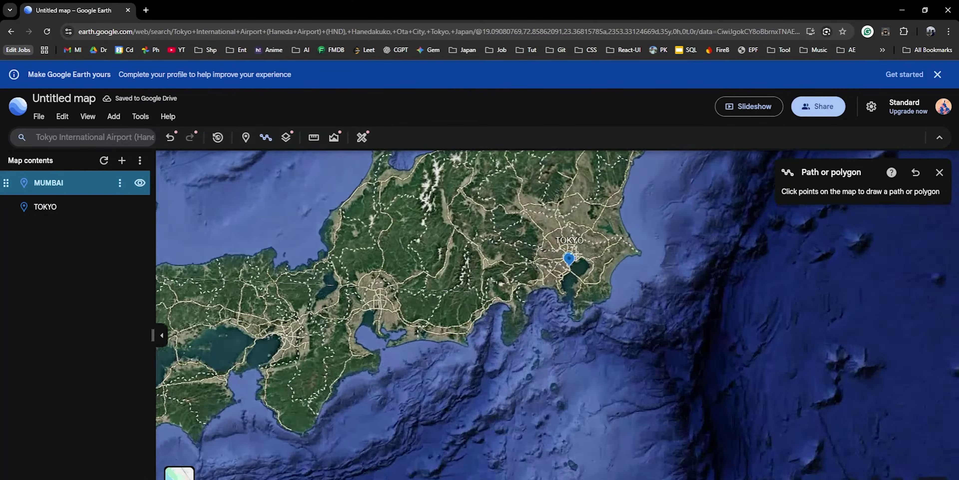
scroll(534, 237, "up", 10)
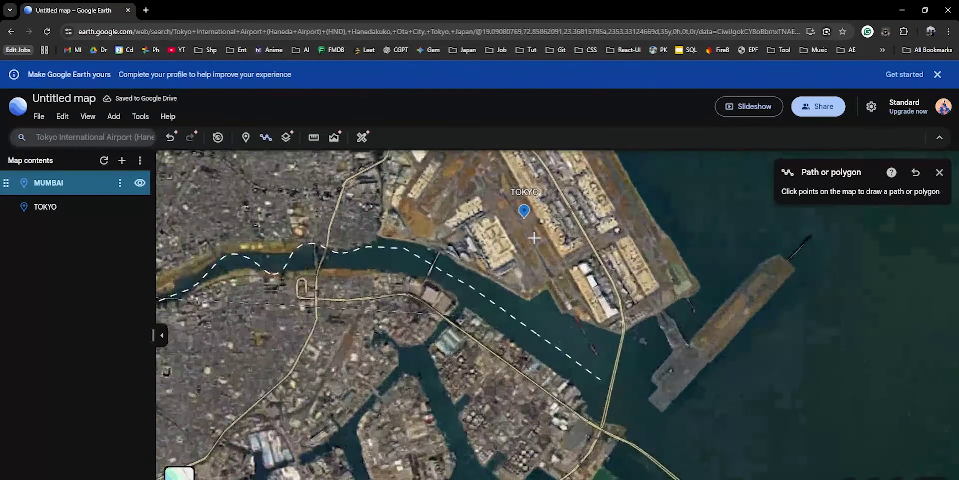
scroll(534, 237, "up", 5)
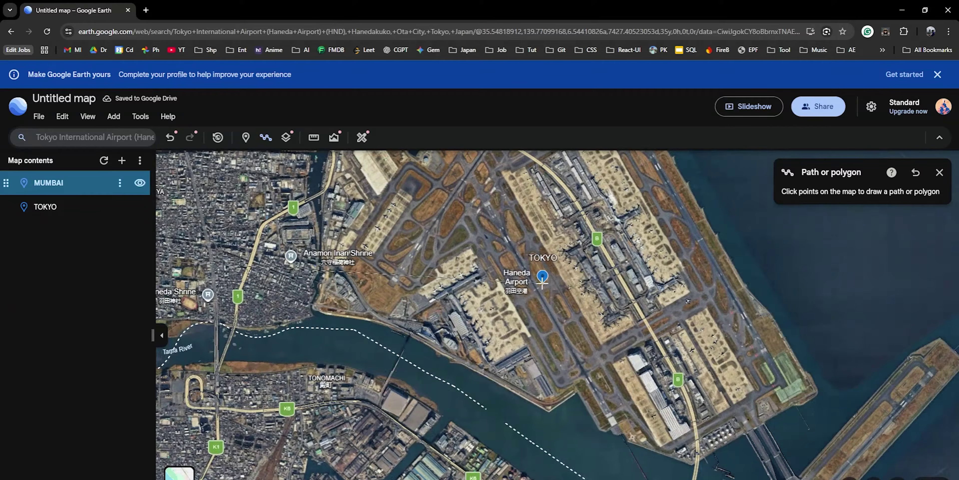
left_click(542, 282)
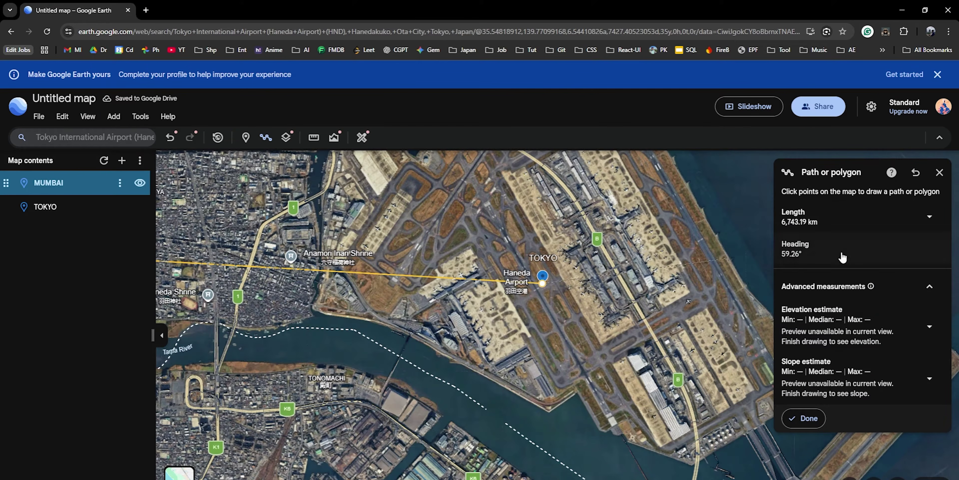
left_click(814, 418)
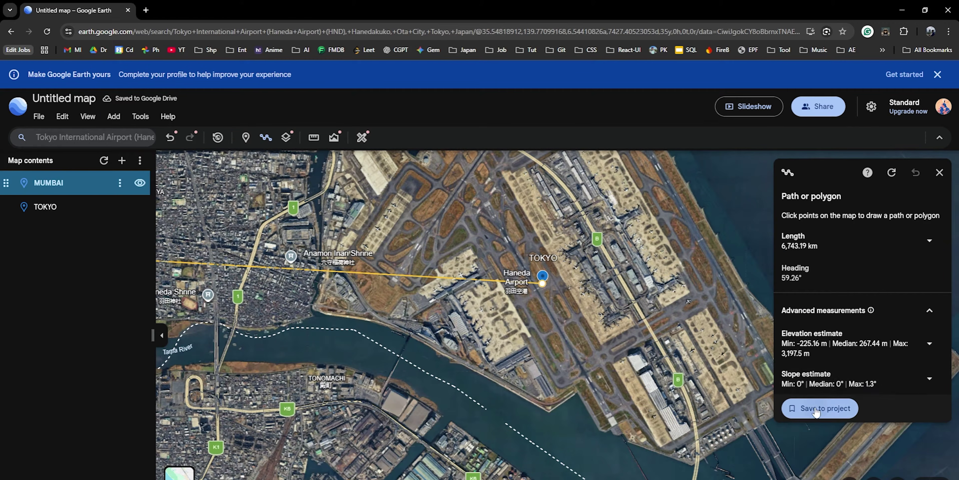
left_click(815, 409)
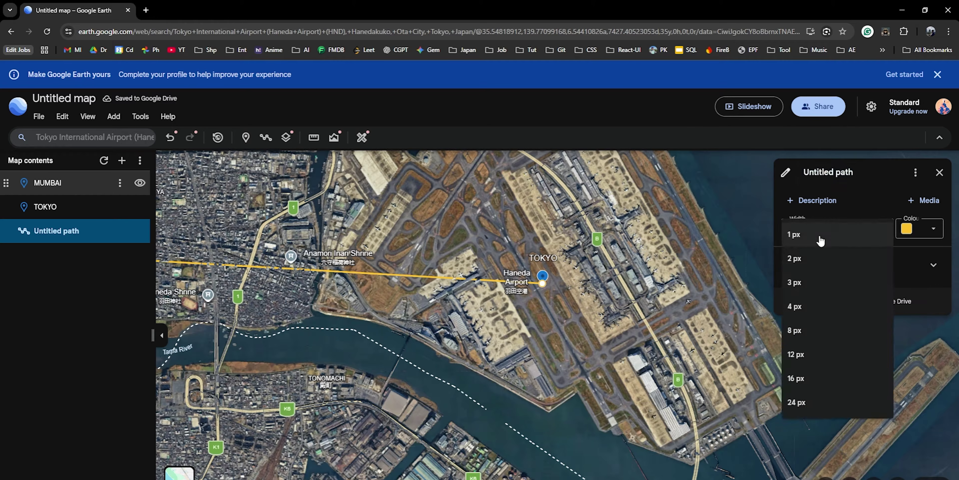
Set the path's line width to 8 px and finish editing it.
left_click(801, 328)
scroll(504, 368, "down", 10)
scroll(504, 368, "down", 10)
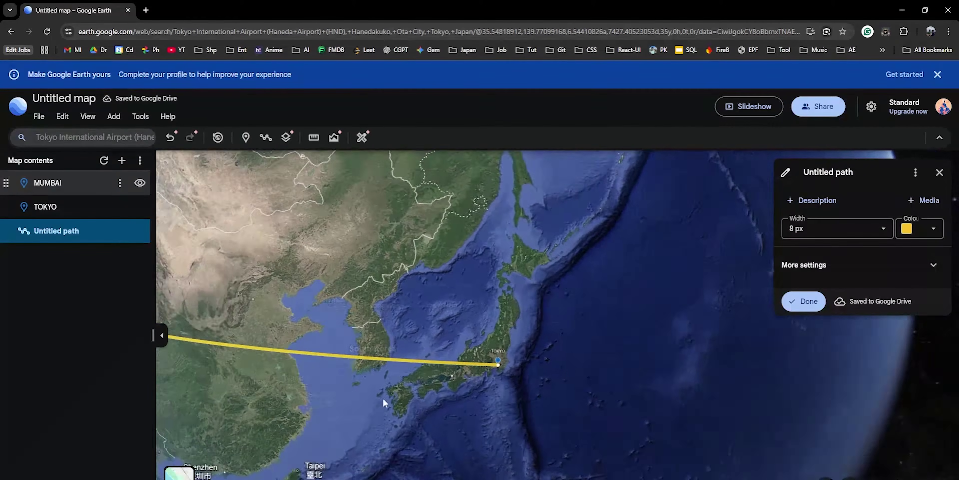
scroll(484, 298, "up", 3)
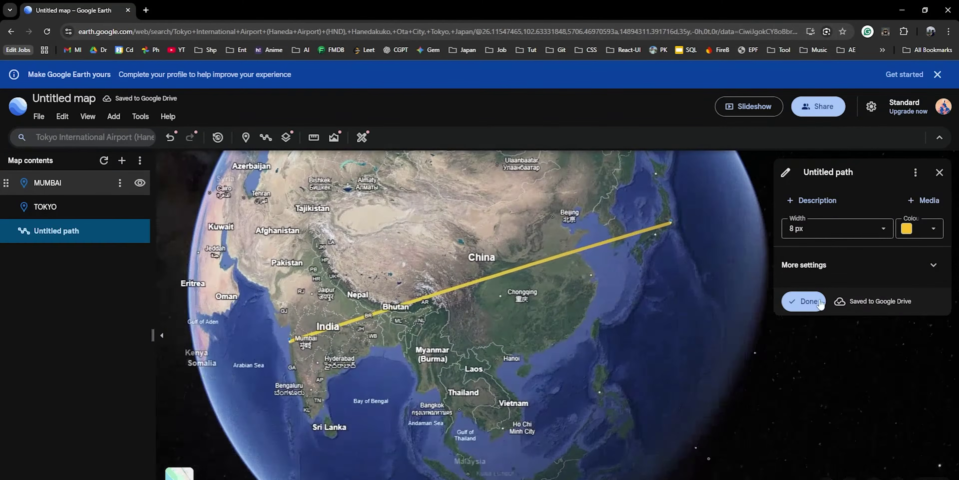
left_click(803, 301)
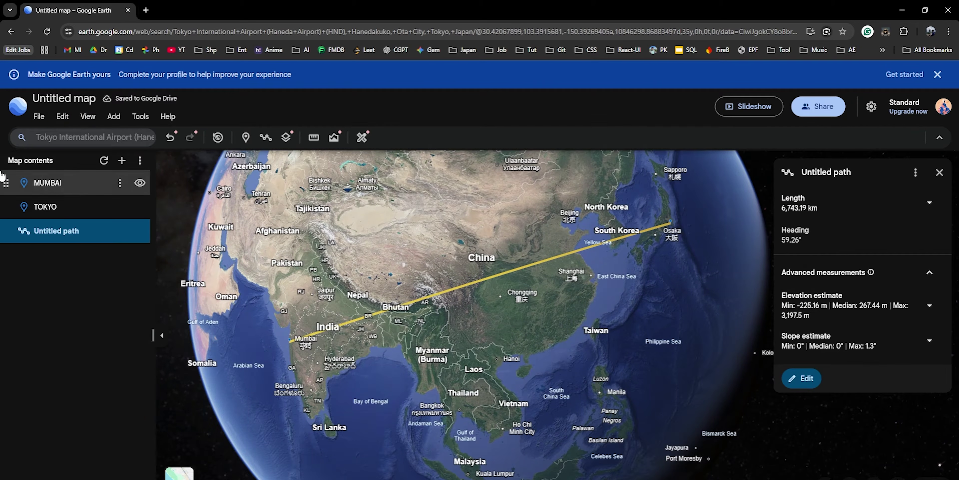
Export the map as the KML file Untitled map.kml and show it in the Plane map folder.
left_click(46, 118)
left_click(88, 270)
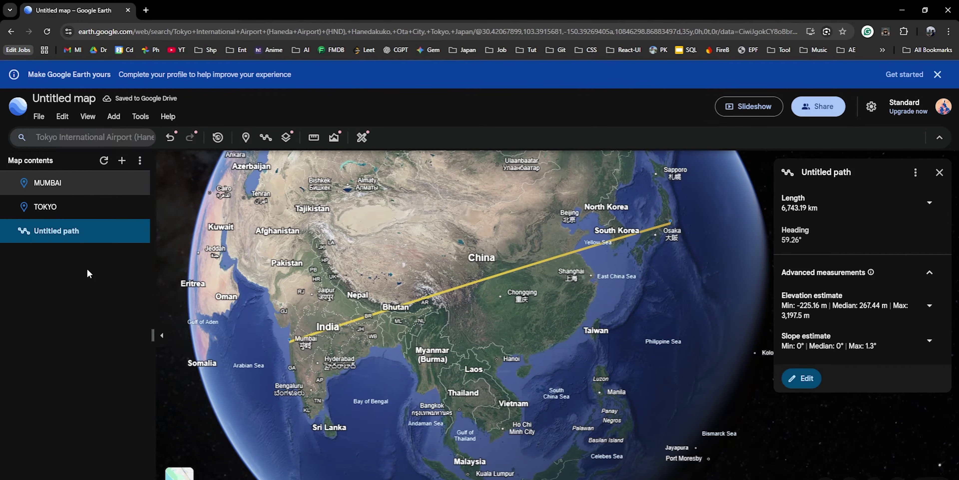
left_click(395, 254)
left_click(395, 254)
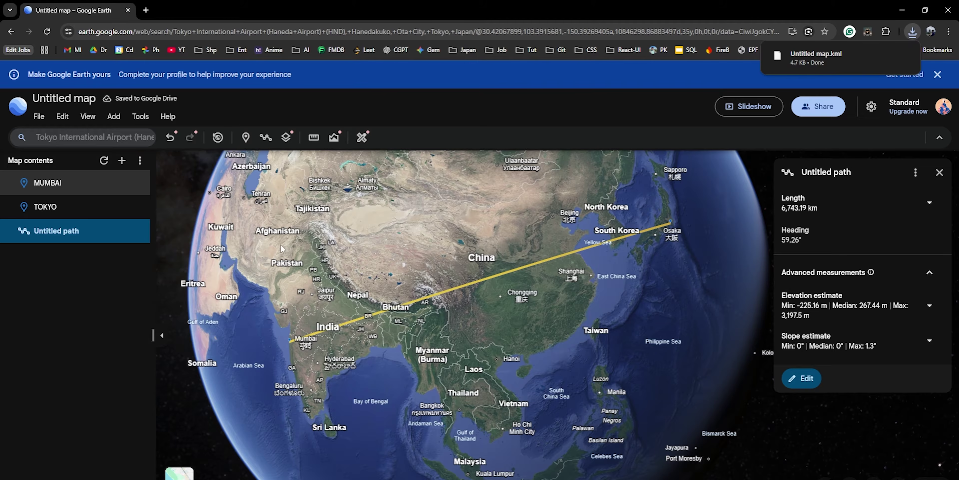
left_click(886, 56)
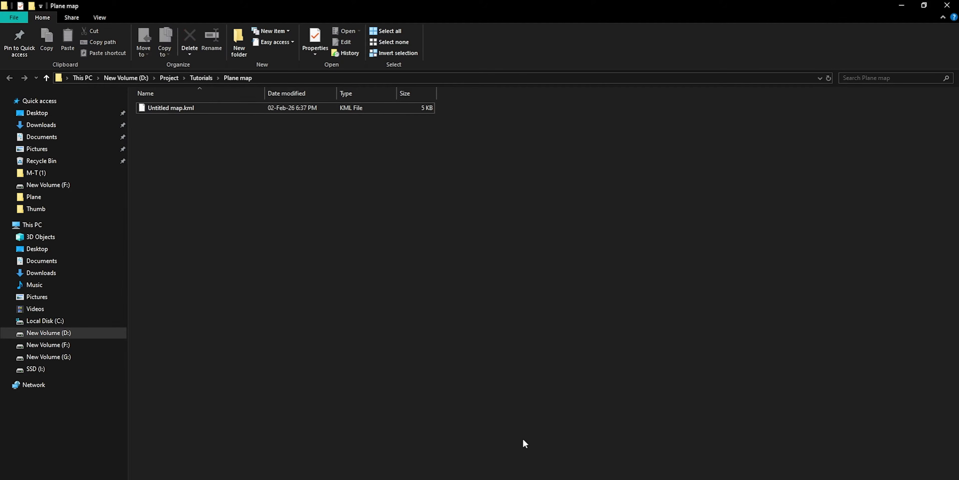
Return to the browser, search for google earth studio in a new tab and launch Google Earth Studio.
key("alt+Tab")
left_click(145, 10)
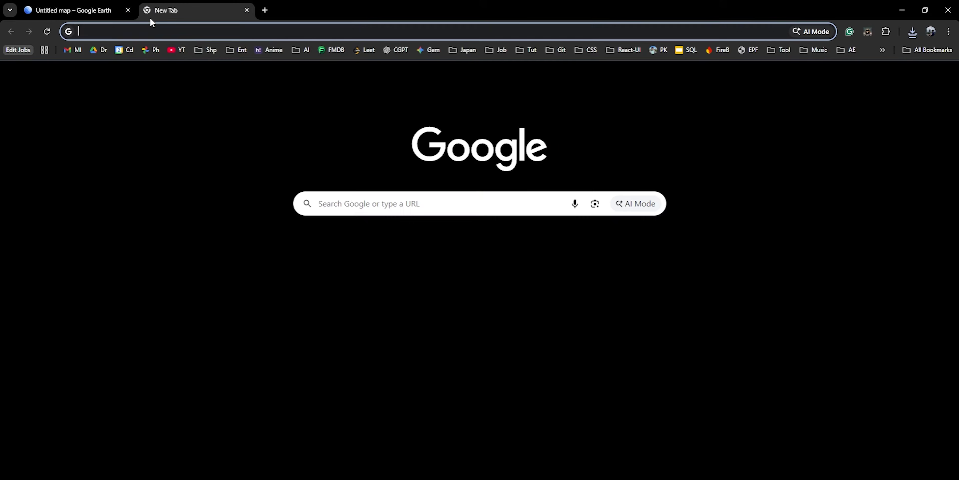
left_click(199, 35)
left_click(121, 71)
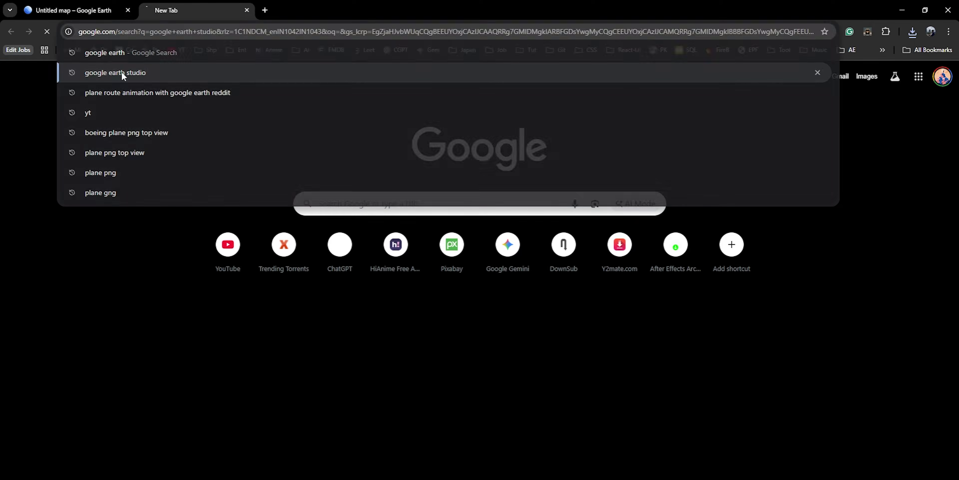
left_click(177, 174)
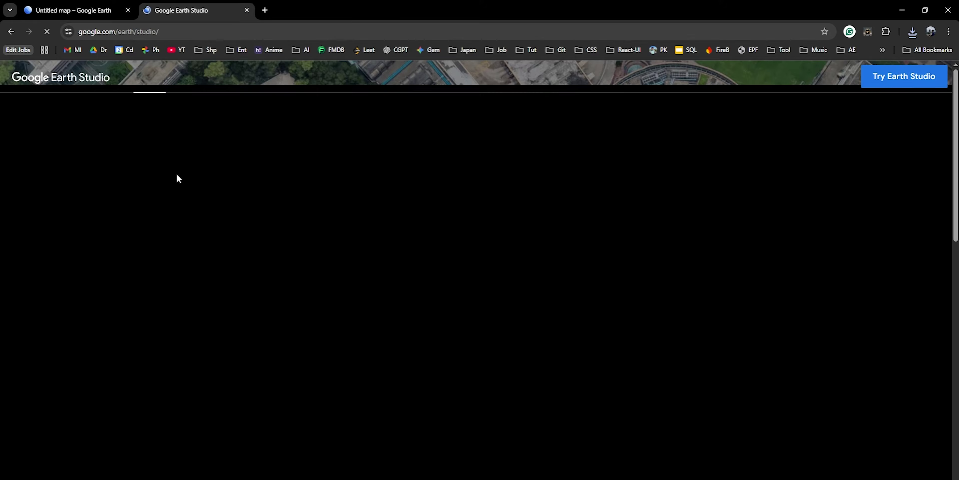
left_click(895, 86)
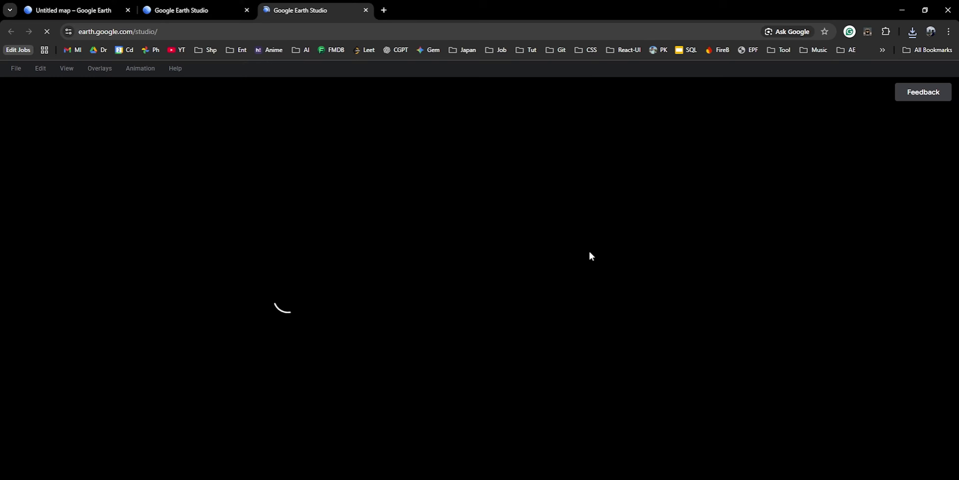
Create a new blank project named Plane map.
left_click(529, 334)
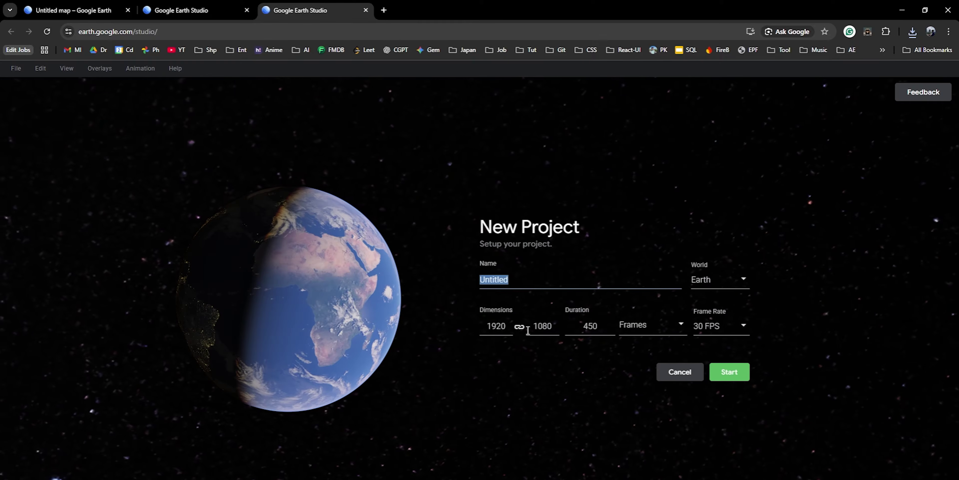
type("Plane map")
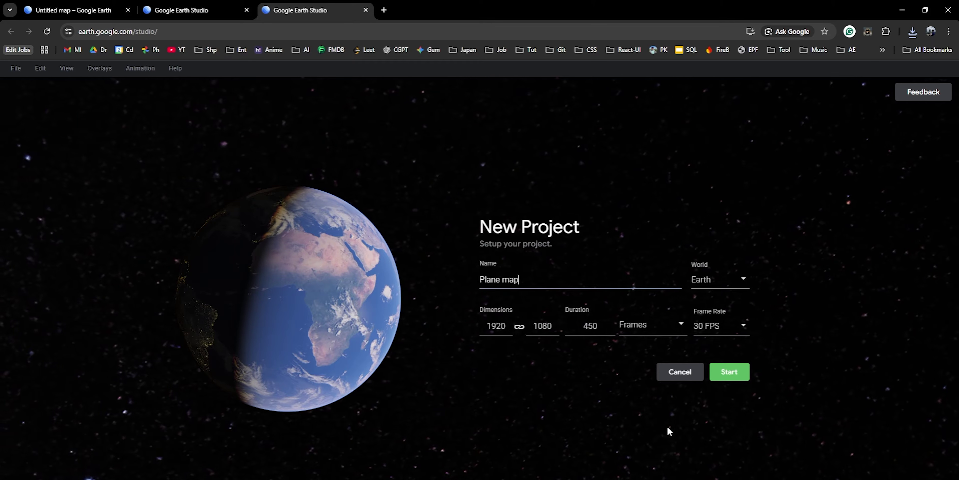
left_click(729, 372)
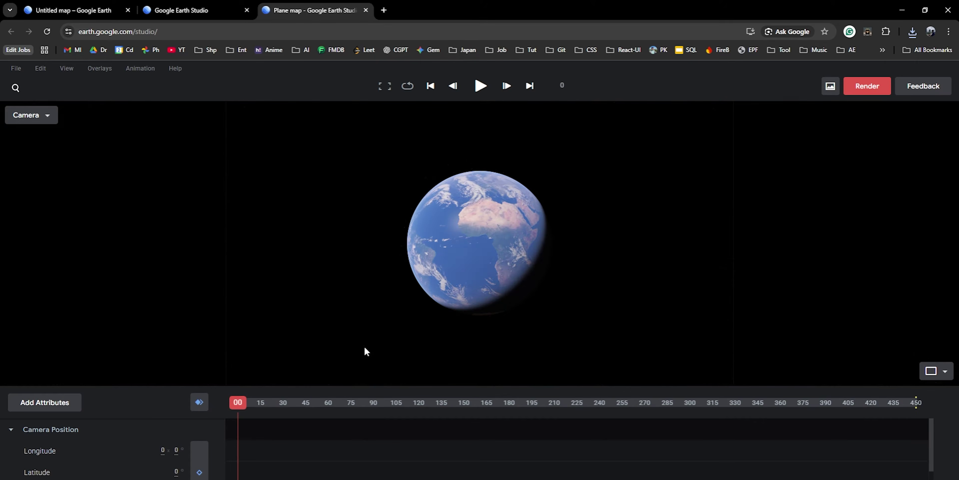
Import Untitled map.kml from the Plane map folder as an overlay.
left_click(111, 77)
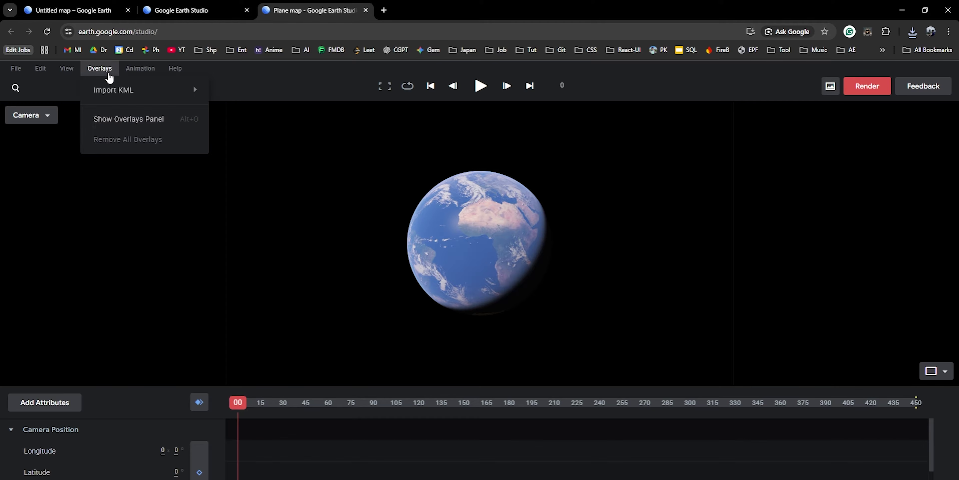
mouse_move(123, 97)
left_click(278, 96)
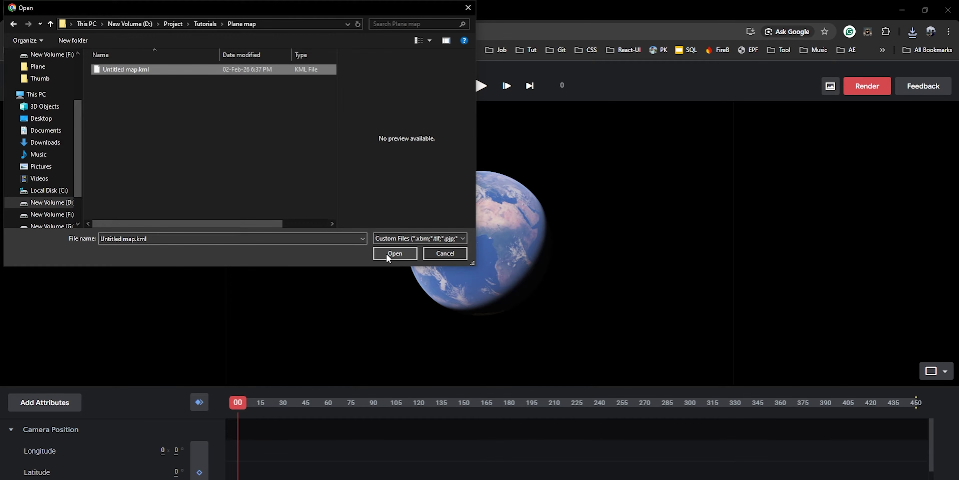
left_click(389, 258)
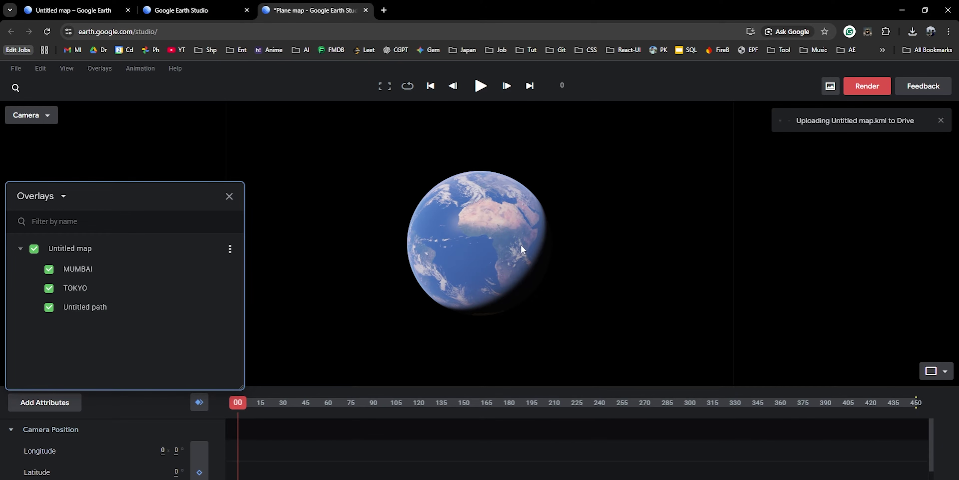
Set a track point at the MUMBAI placemark and rename it M Track.
scroll(513, 238, "up", 5)
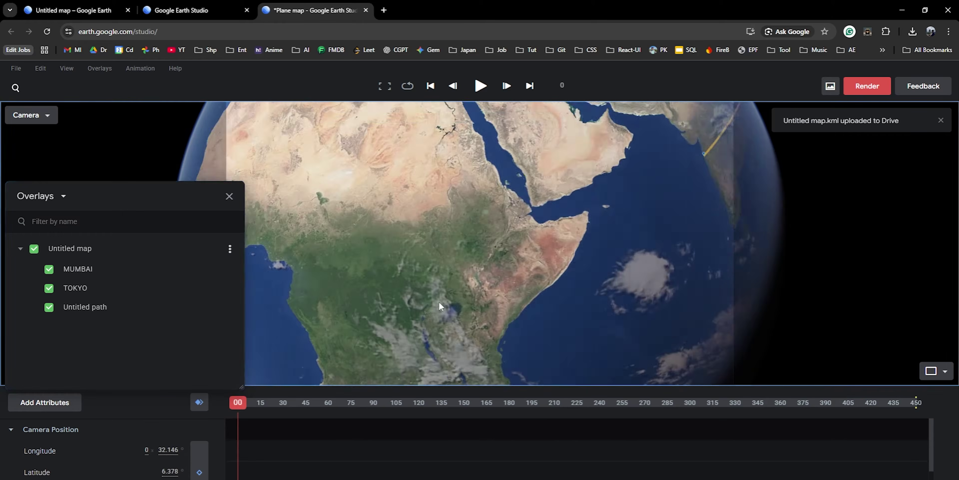
left_click_drag(703, 171, 397, 294)
left_click_drag(641, 202, 486, 274)
left_click_drag(344, 316, 434, 308)
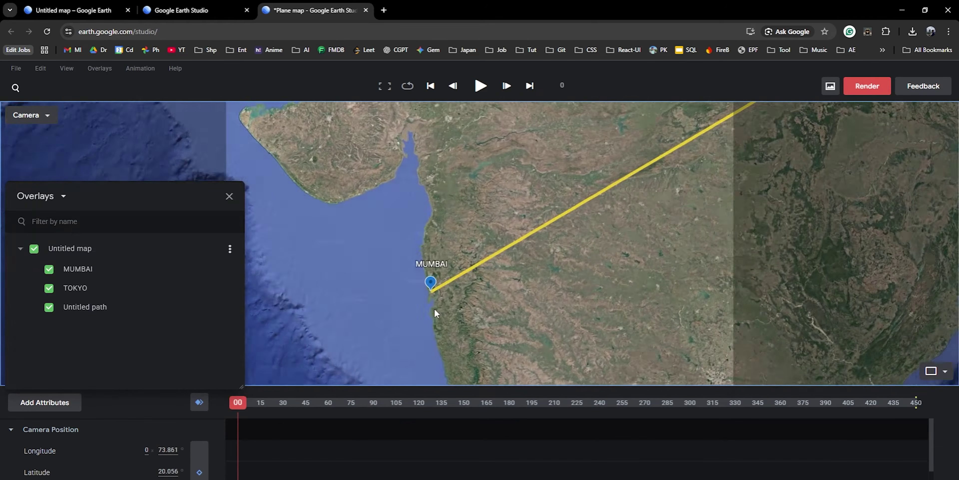
scroll(433, 308, "up", 10)
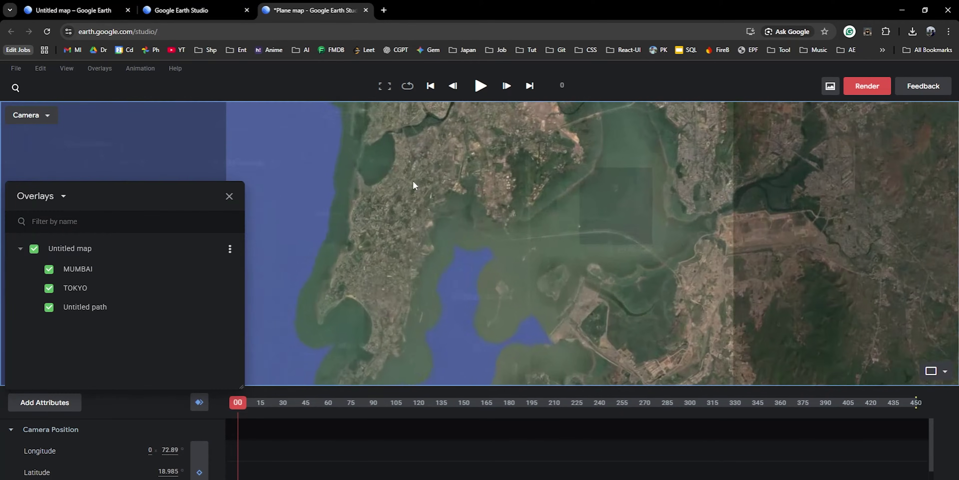
scroll(434, 264, "up", 10)
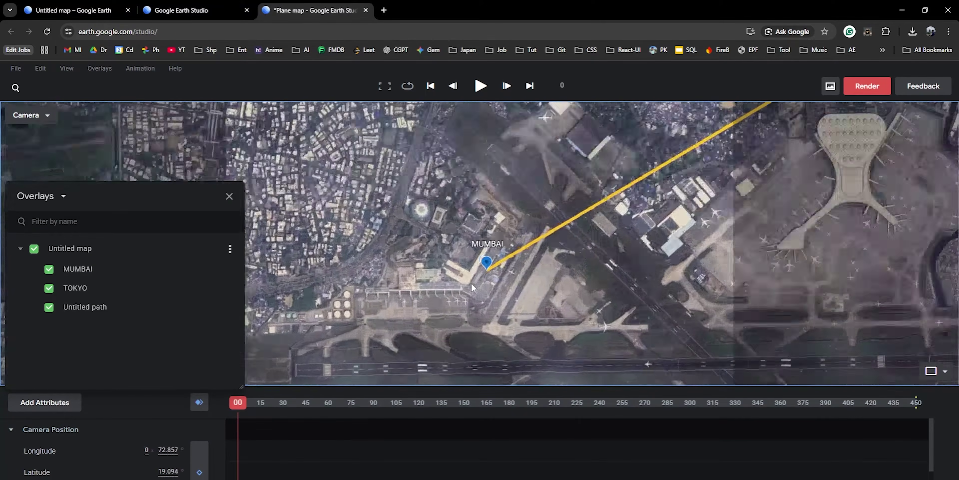
scroll(472, 288, "up", 5)
right_click(516, 236)
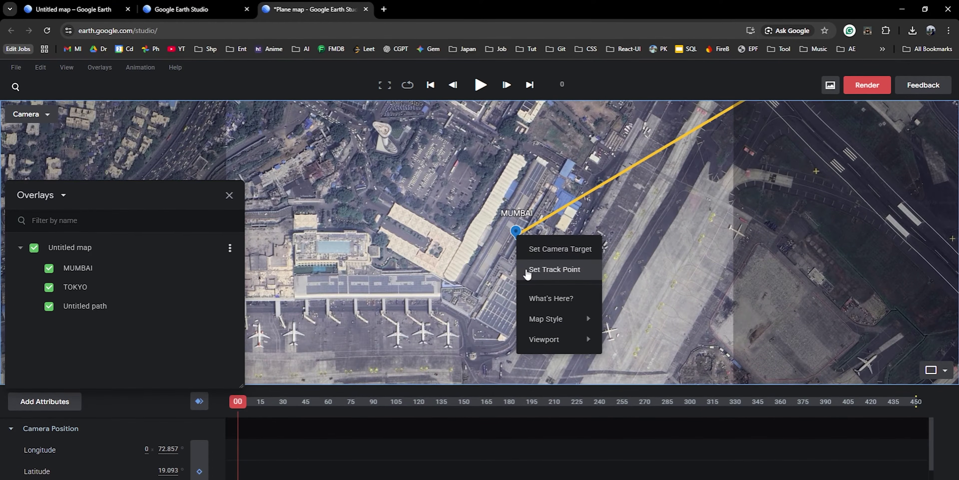
left_click(554, 270)
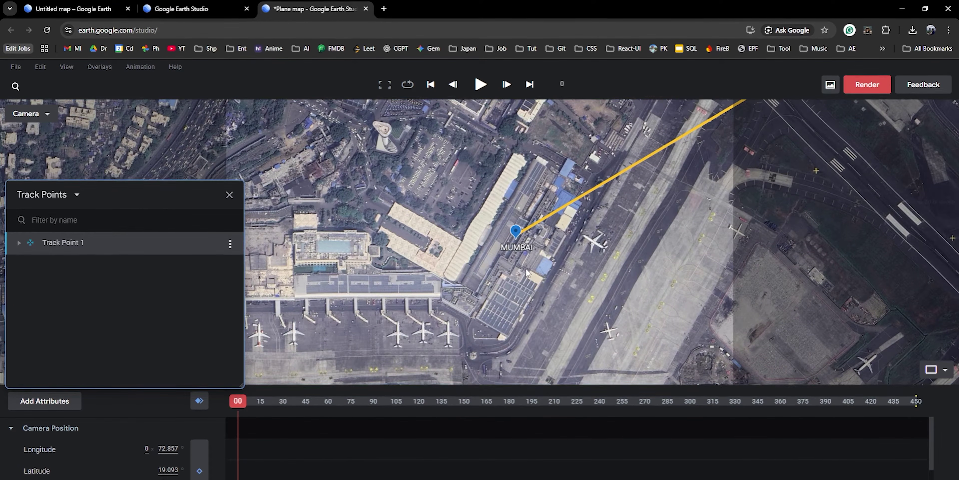
left_click(229, 246)
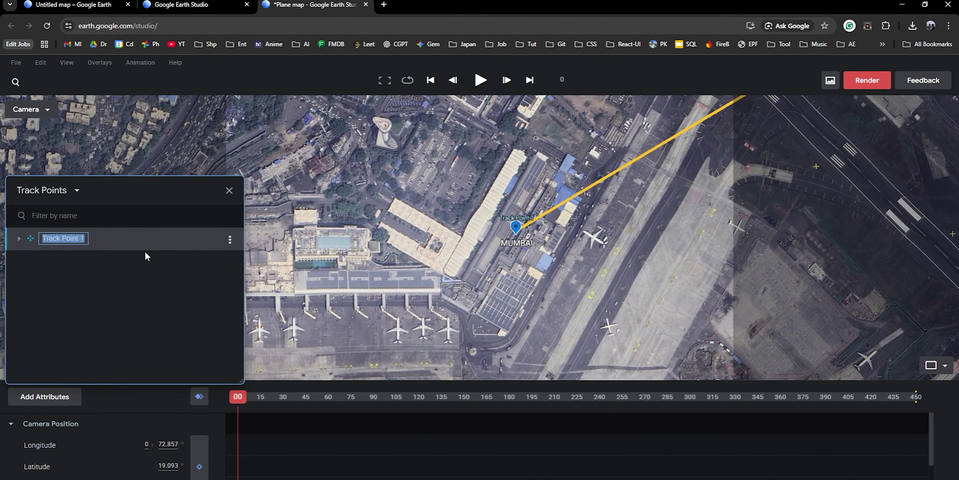
type("M Track")
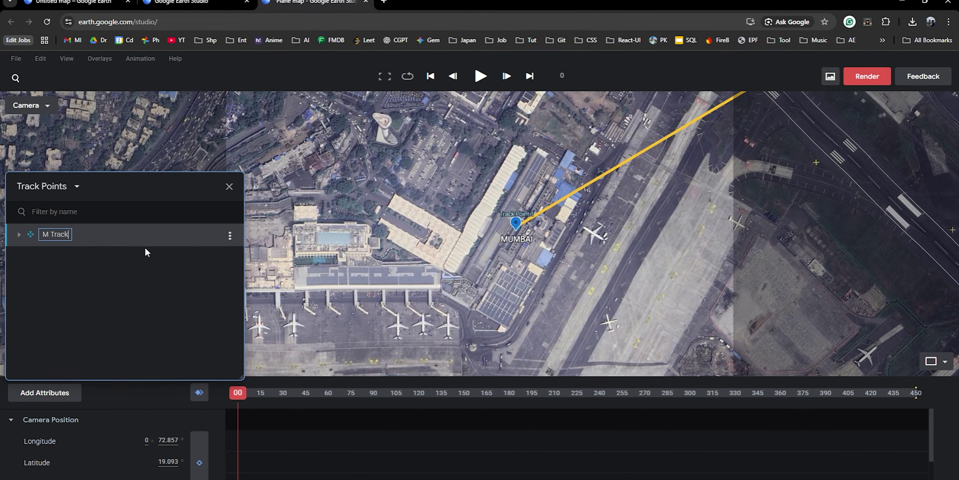
key("Return")
Set a track point at the TOKYO placemark and rename it T Track.
scroll(433, 249, "down", 5)
scroll(433, 249, "down", 5)
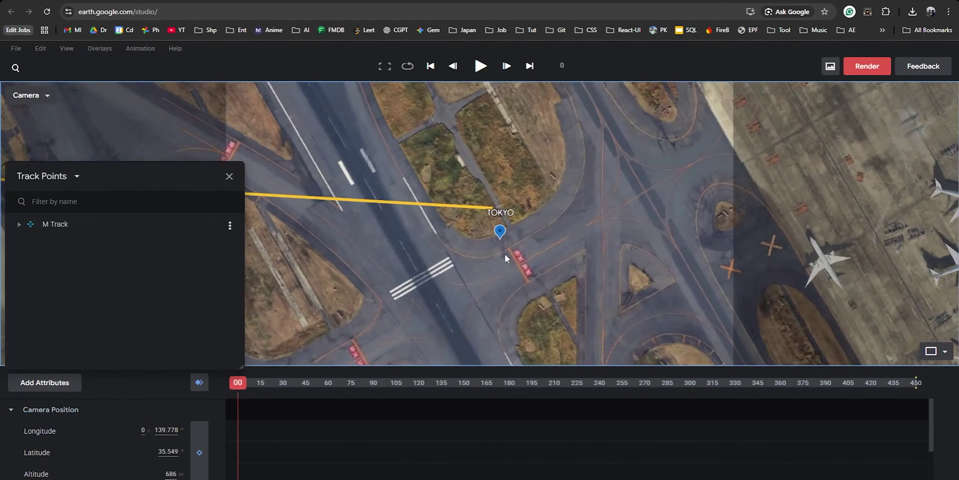
mouse_move(496, 248)
left_click(517, 283)
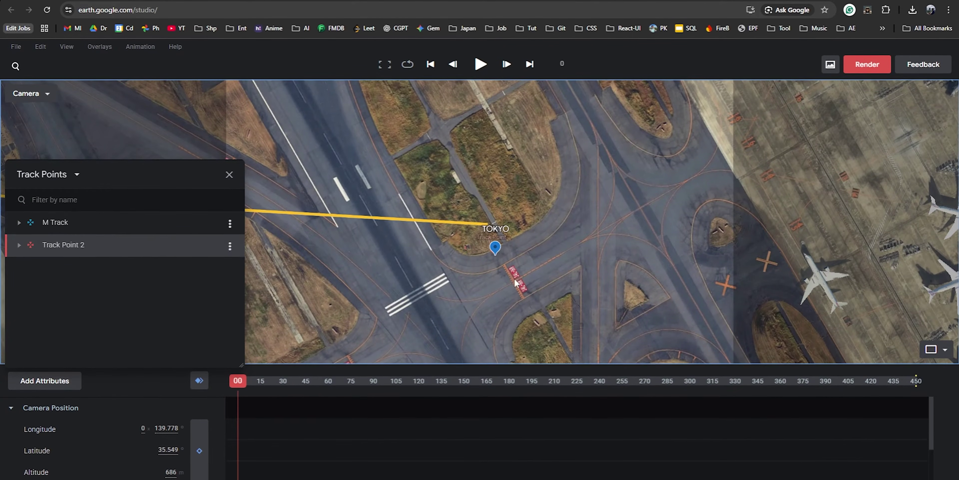
left_click(214, 277)
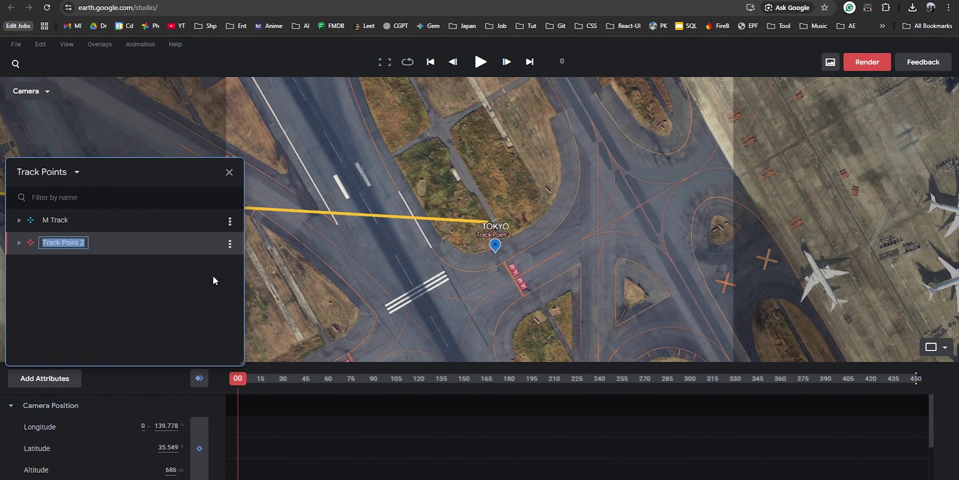
type("T Track")
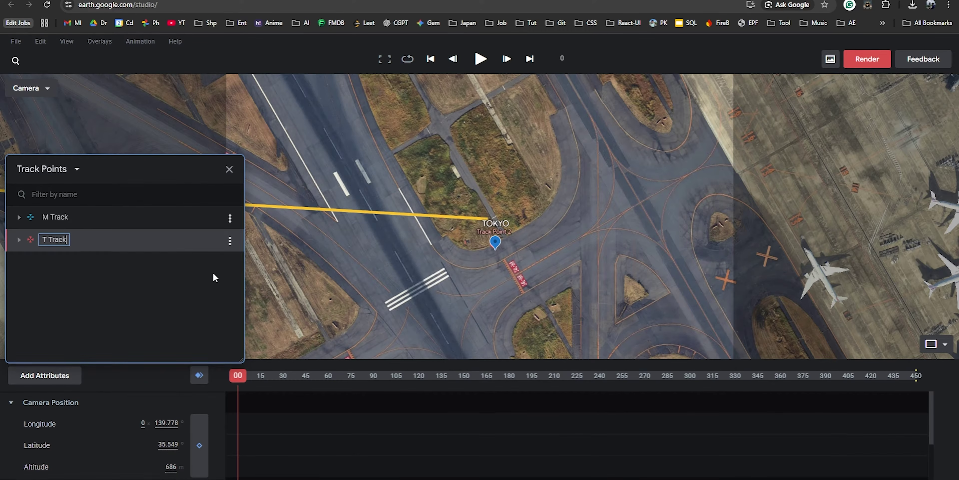
key("Return")
Close the track point list, angle the camera over Mumbai along the route and keyframe its position at frame 0.
scroll(491, 252, "down", 10)
scroll(403, 292, "down", 15)
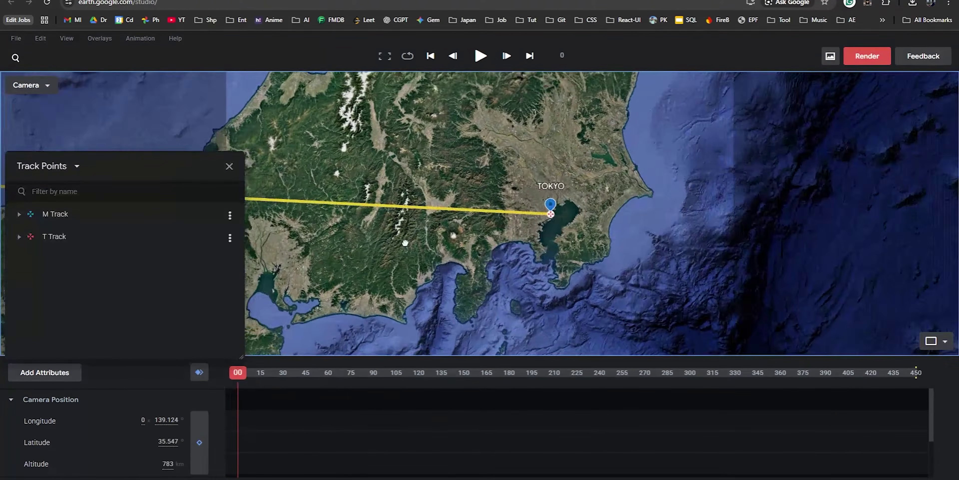
left_click_drag(405, 243, 521, 229)
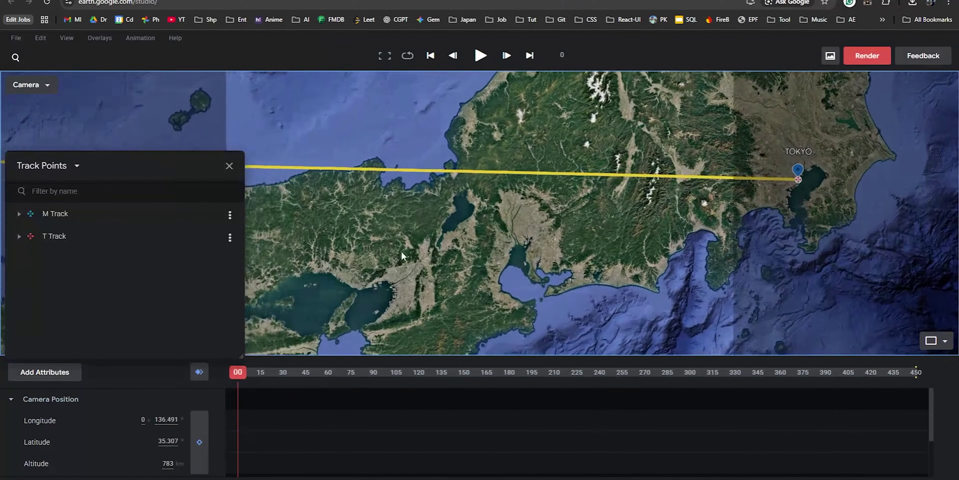
left_click(229, 165)
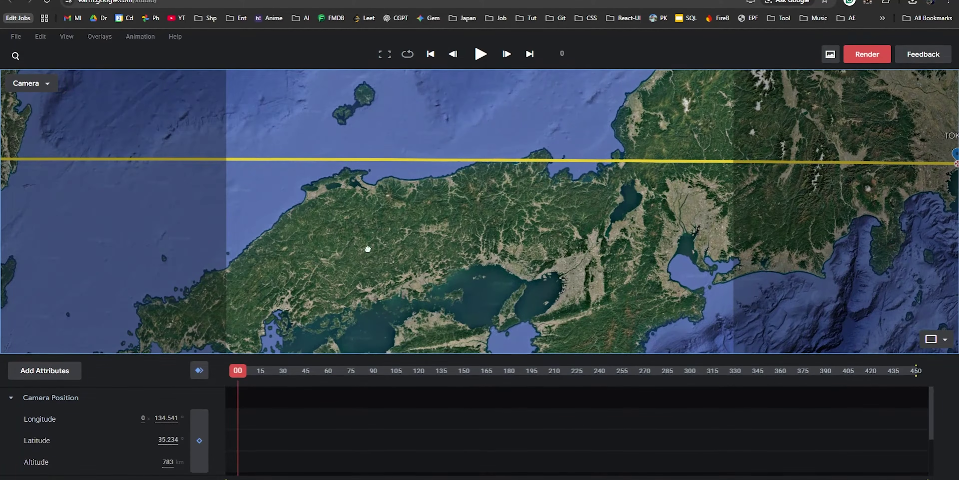
scroll(452, 236, "up", 15)
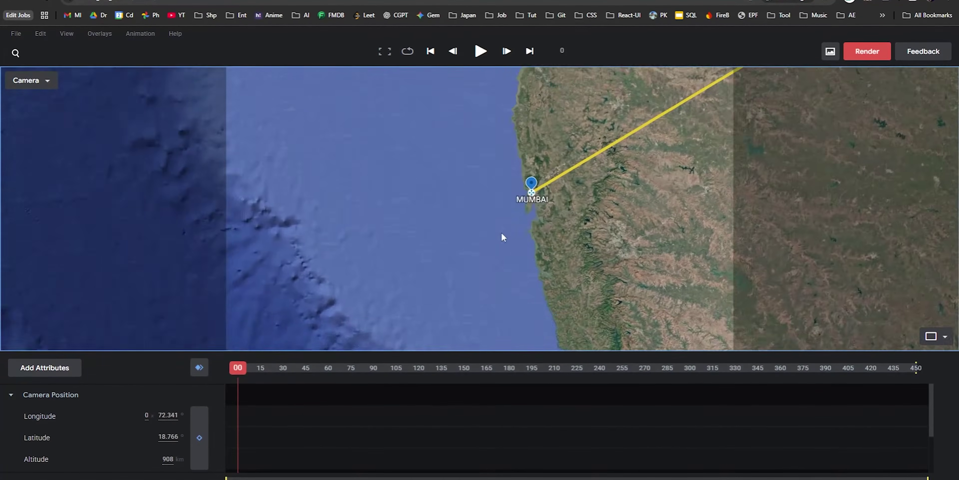
scroll(428, 224, "down", 10)
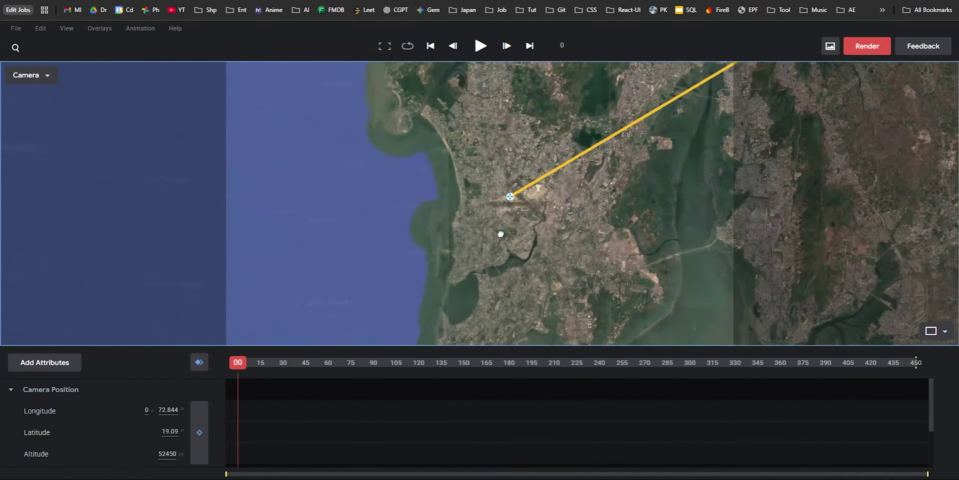
scroll(500, 232, "down", 3)
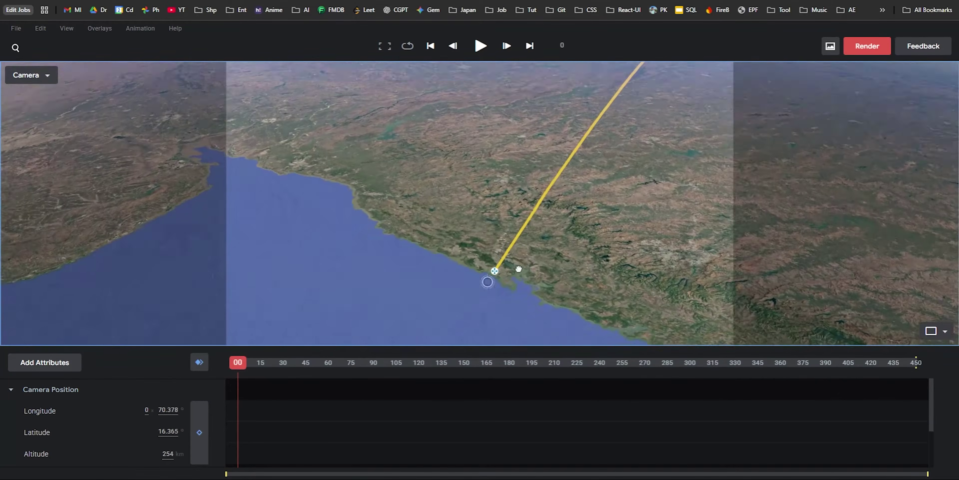
left_click_drag(516, 266, 462, 269)
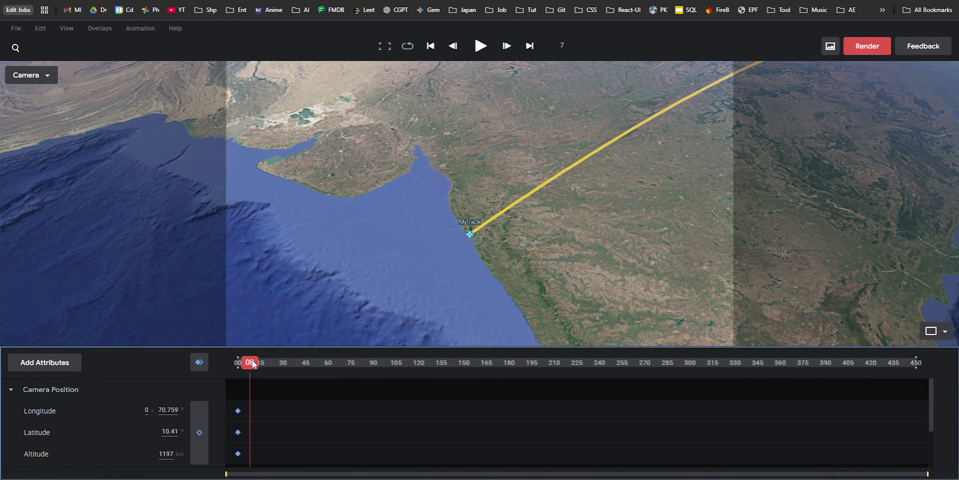
At frame 239, frame the camera on Tokyo and the end of the route and add a camera position keyframe.
left_click_drag(575, 401, 599, 402)
left_click_drag(615, 298, 465, 248)
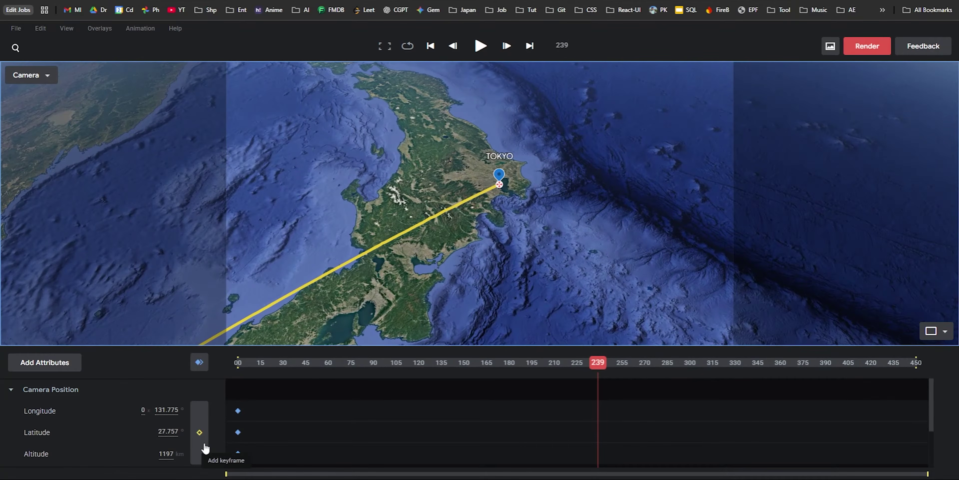
left_click(204, 446)
At frame 38, pull the camera back over India to an altitude of about 2813 km and add a position keyframe.
left_click_drag(413, 363, 295, 373)
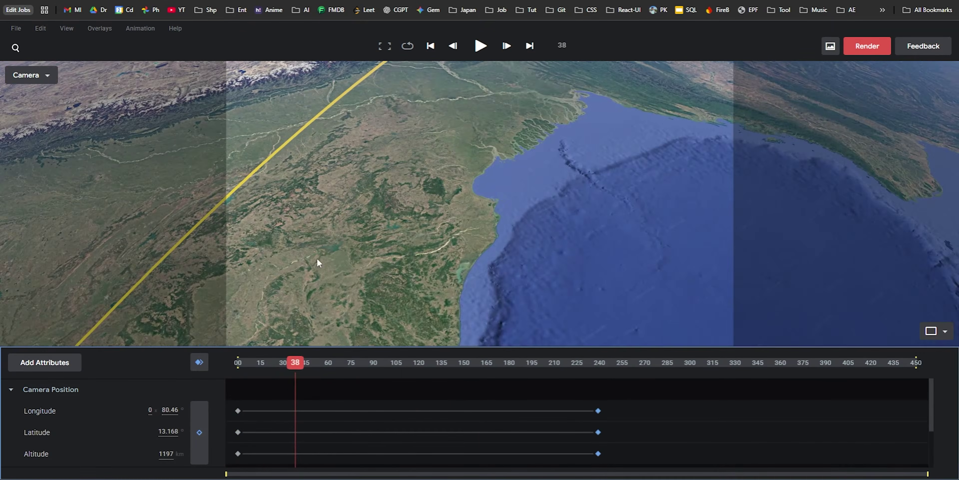
left_click_drag(317, 257, 506, 253)
scroll(440, 267, "down", 3)
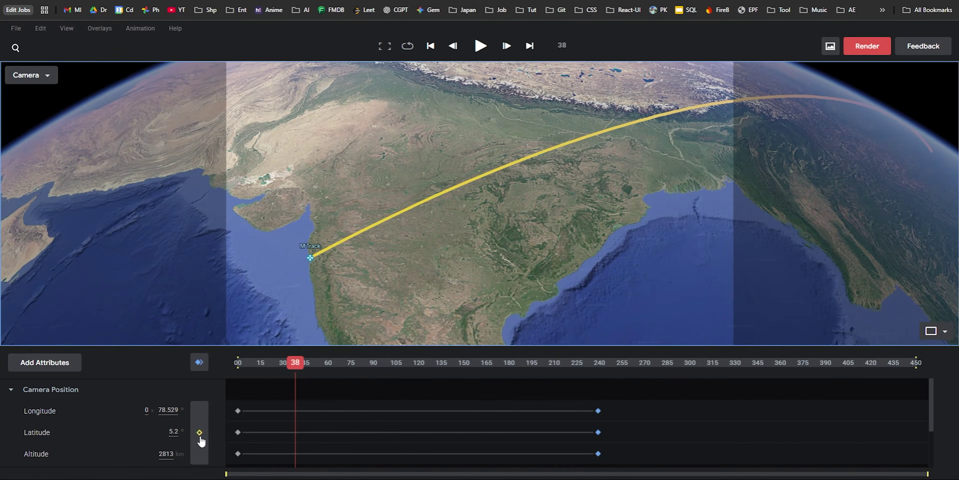
left_click_drag(297, 389, 267, 363)
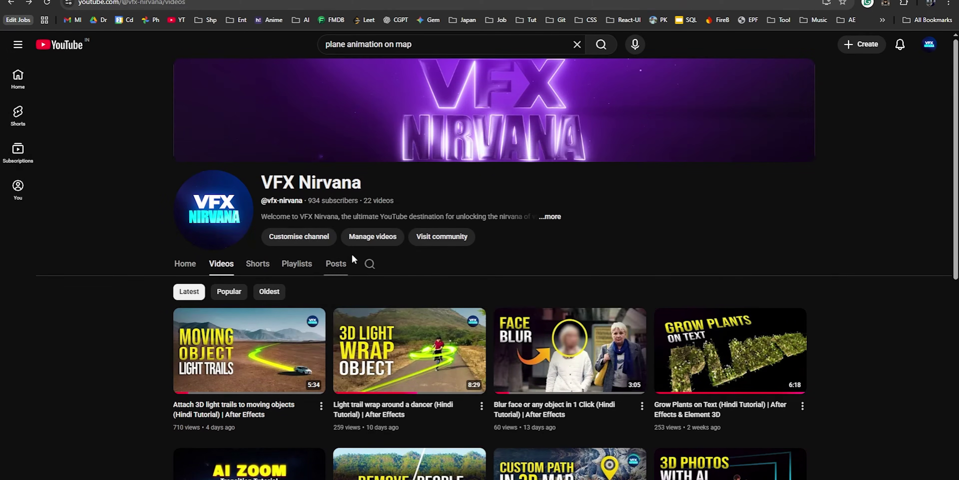
scroll(576, 322, "down", 8)
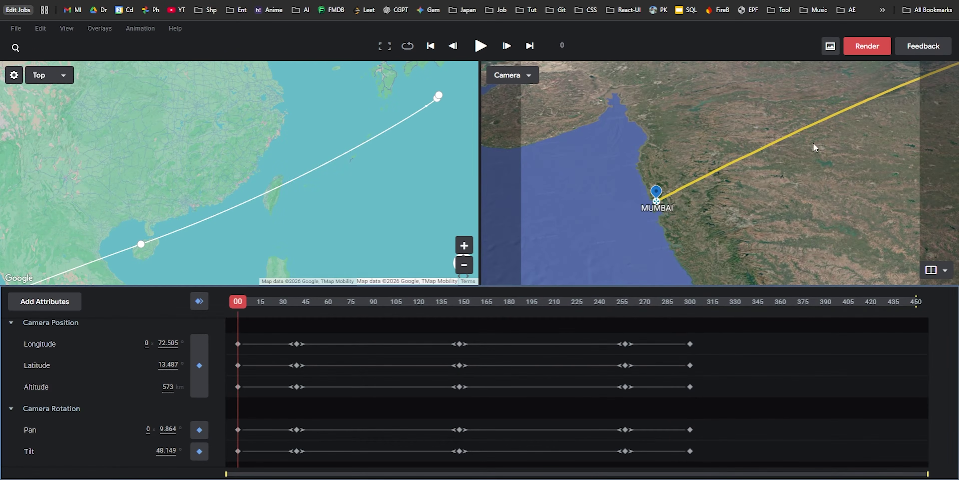
Open the render settings and set the last frame to 300.
left_click(867, 46)
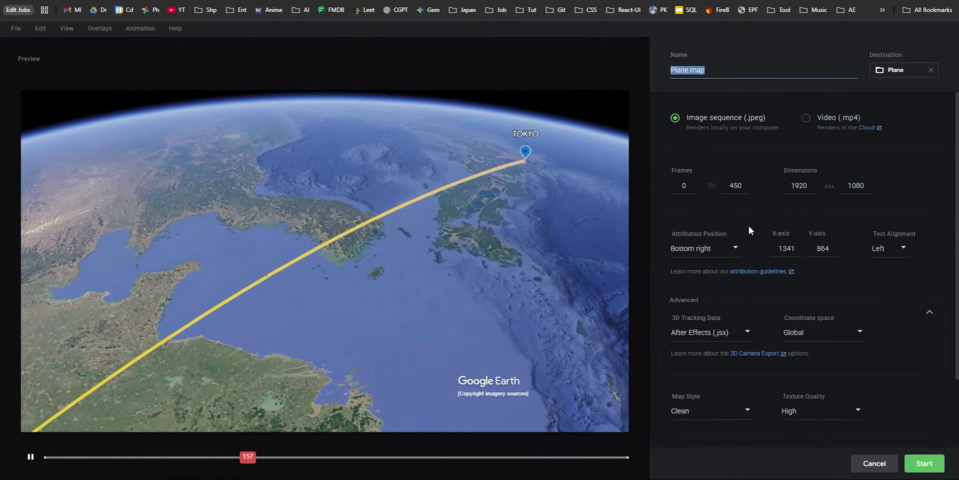
double_click(735, 186)
type("300")
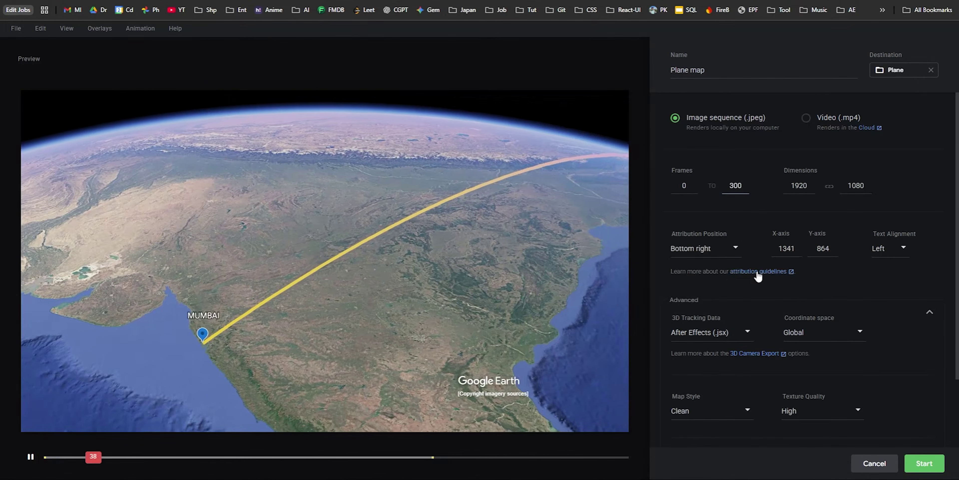
Move the attribution to a custom position at about X 1500, Y 939 and start the render, allowing edits to the Plane folder.
left_click(706, 248)
left_click(689, 391)
left_click_drag(529, 394, 652, 443)
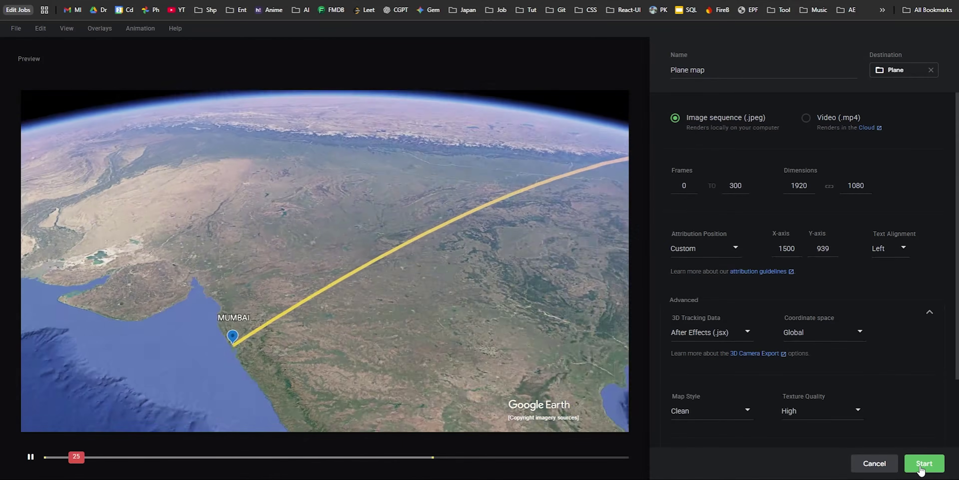
left_click(922, 468)
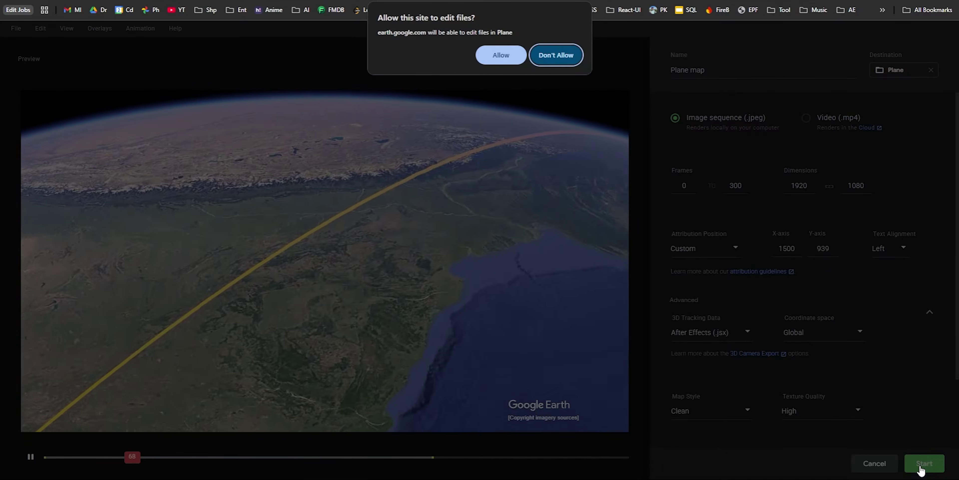
left_click(501, 56)
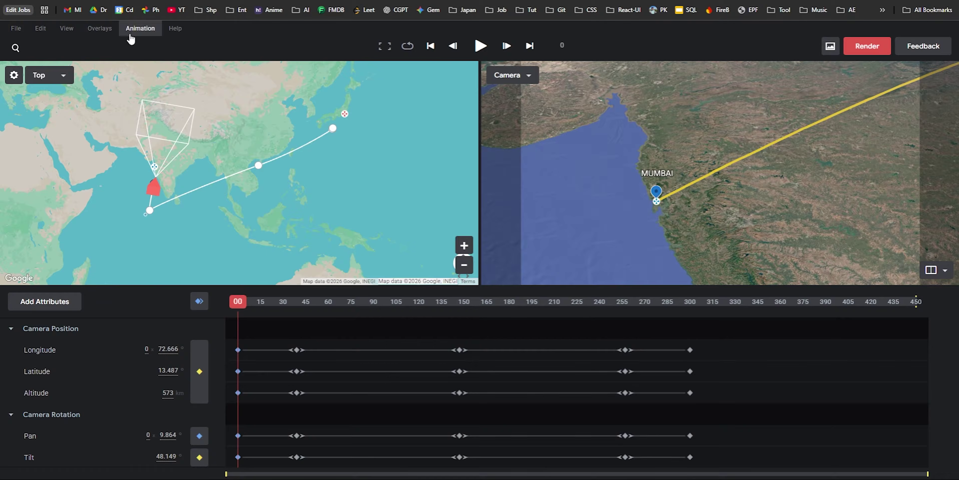
Hide the whole Untitled map overlay and switch the workspace to a single camera view.
left_click(100, 29)
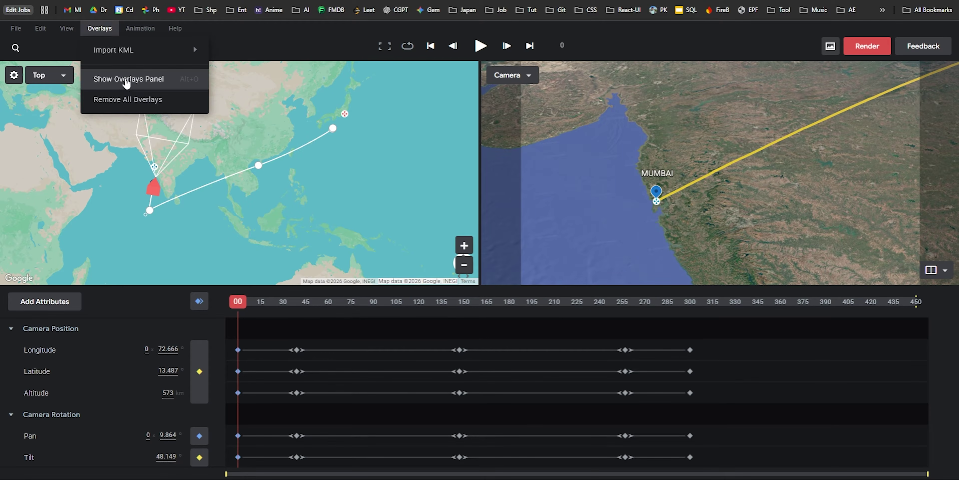
left_click(124, 80)
left_click(34, 211)
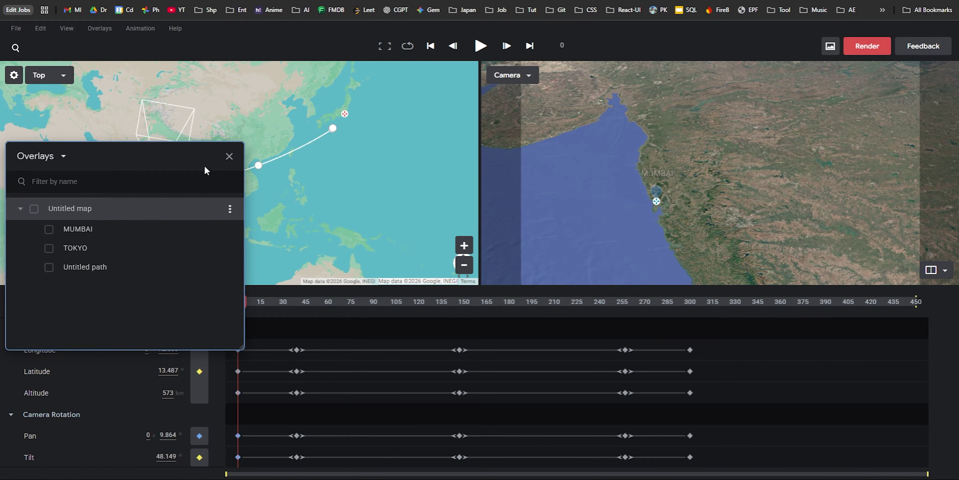
left_click(229, 156)
left_click(933, 273)
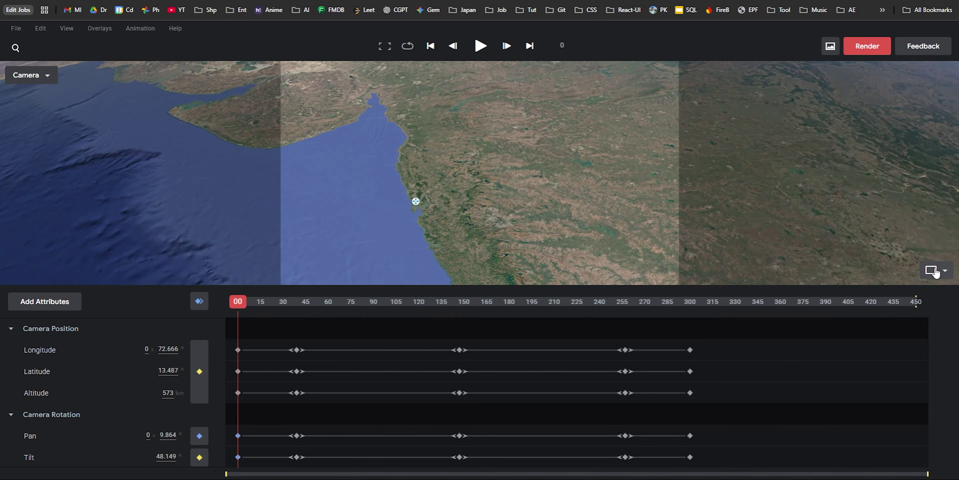
Open the render settings, rename the render to Plane map-noline and set the last frame to 300.
left_click(872, 51)
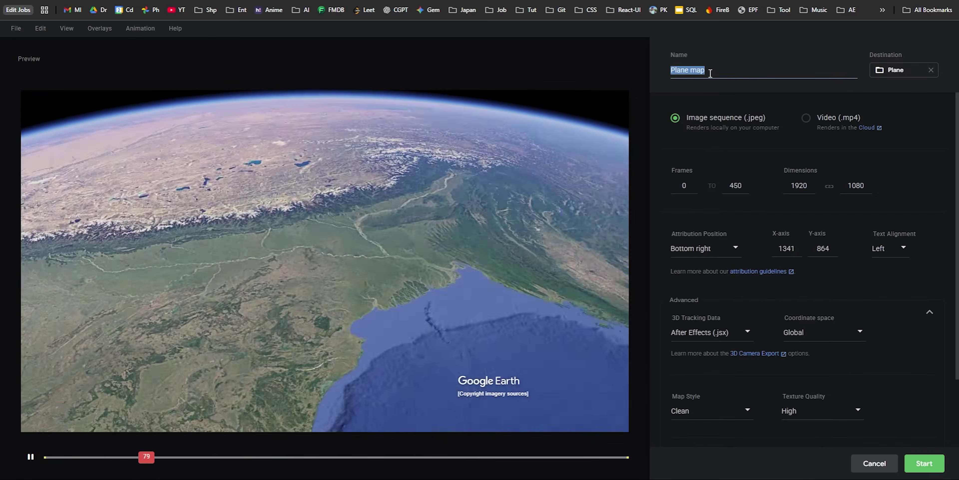
left_click(722, 70)
type("-noline")
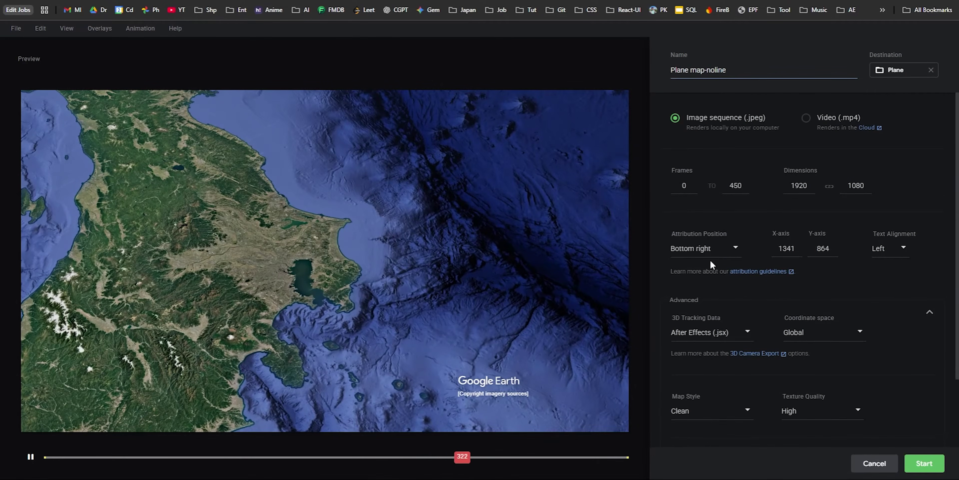
double_click(740, 186)
type("300")
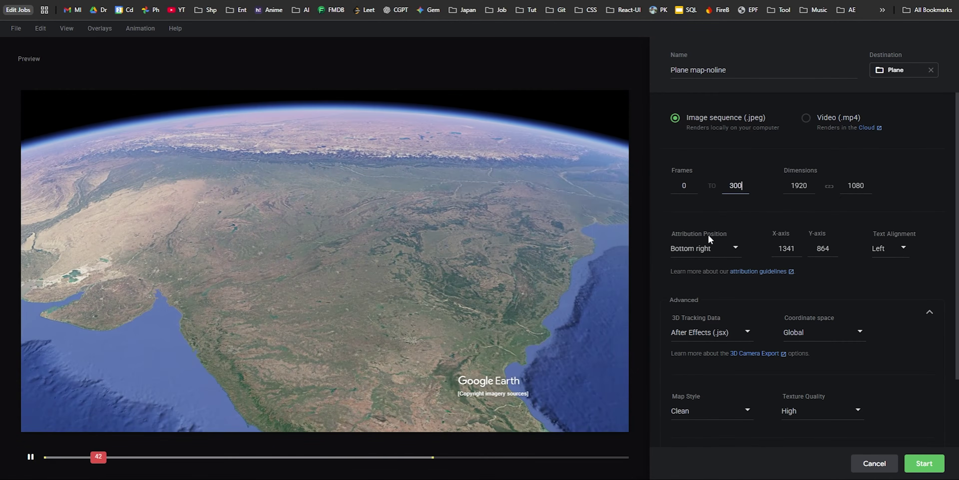
Use the custom attribution position at X 1500, Y 939 and start the render.
left_click(708, 246)
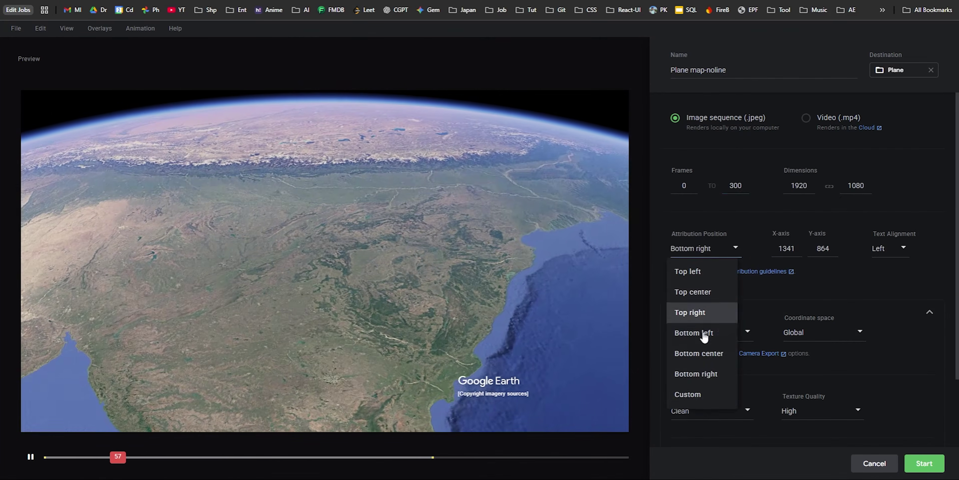
left_click(697, 394)
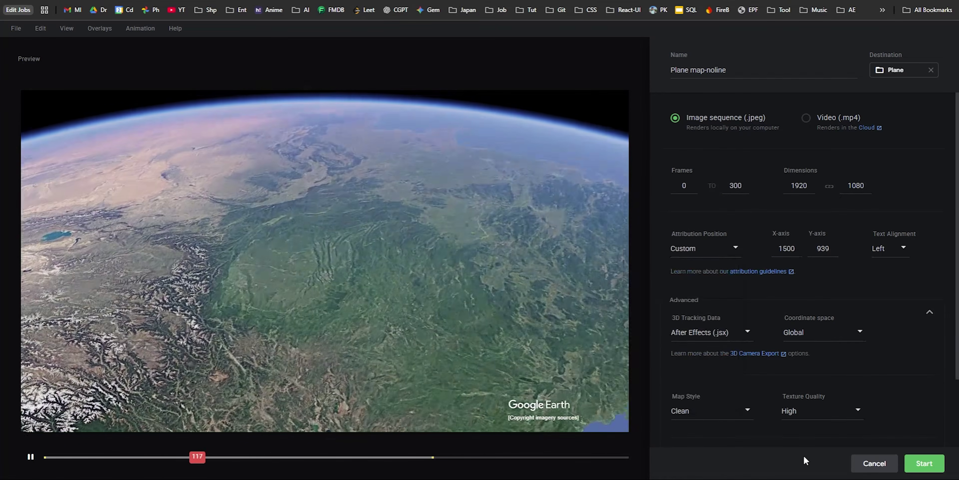
left_click(925, 463)
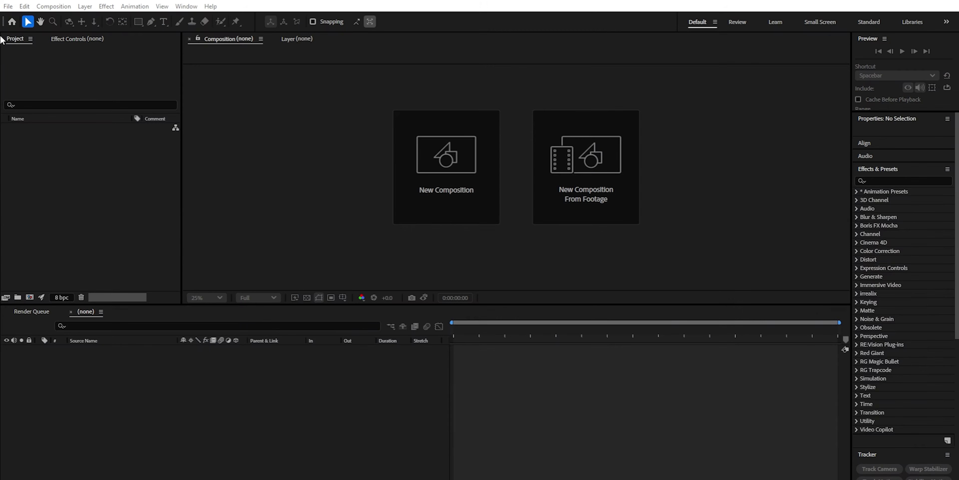
Switch to After Effects and run the Plane map.jsx script from the Plane map folder.
left_click(81, 183)
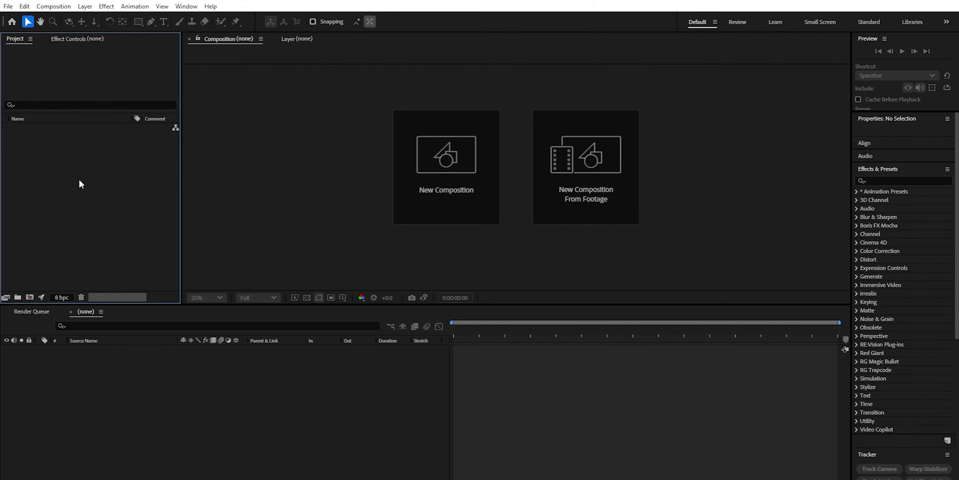
left_click(9, 8)
mouse_move(119, 277)
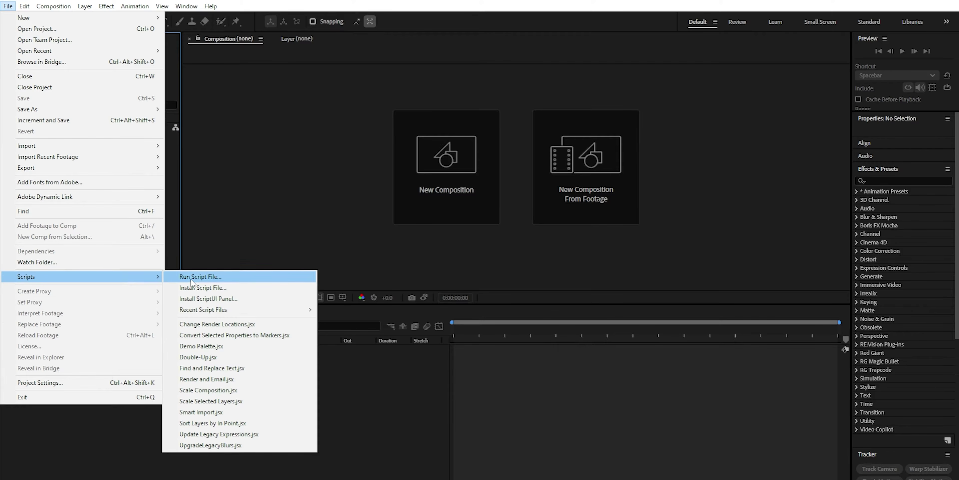
left_click(192, 277)
double_click(145, 120)
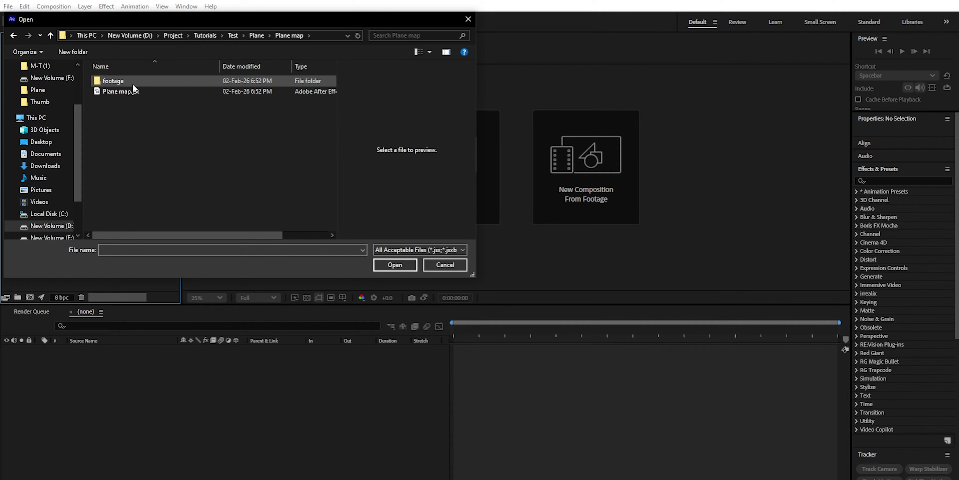
left_click(127, 91)
left_click(394, 264)
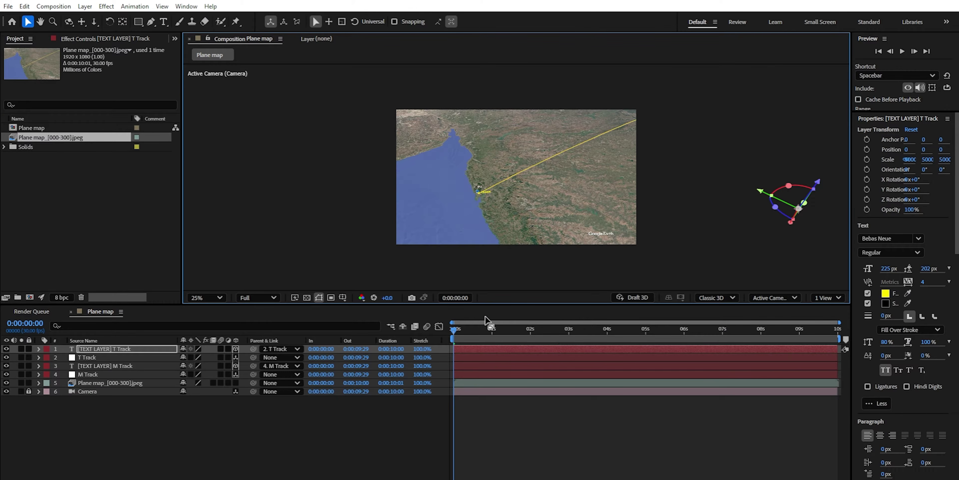
Check the tracked composition from first to last frame, and import the Plane map-noline footage as a JPEG sequence.
left_click(458, 329)
left_click_drag(458, 329, 361, 337)
key("period")
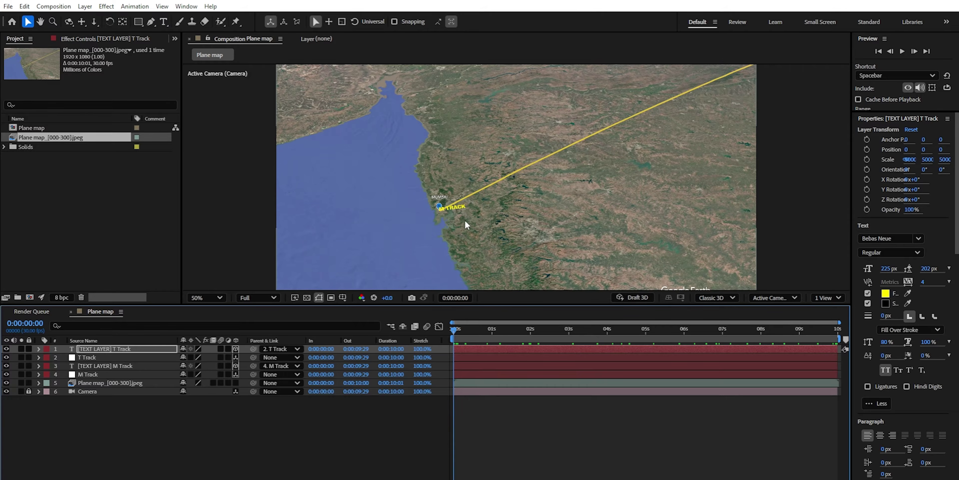
key("End")
double_click(64, 198)
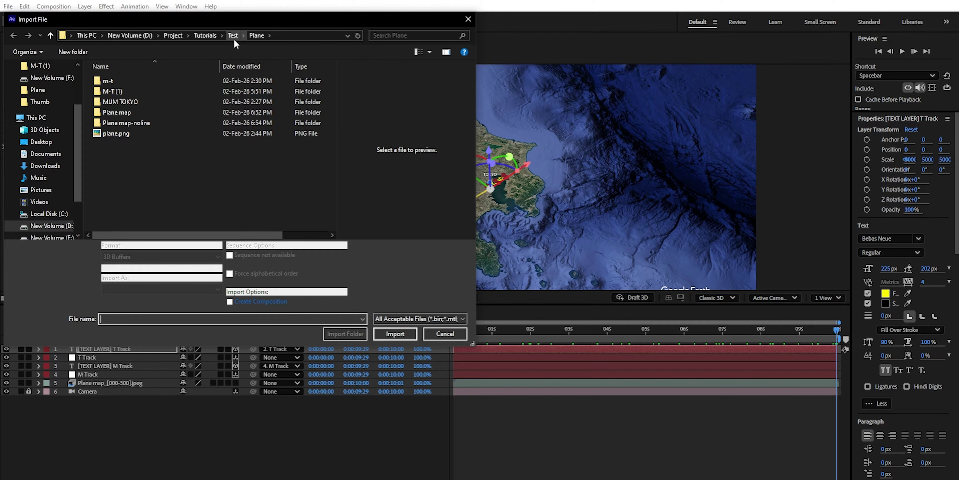
left_click(145, 123)
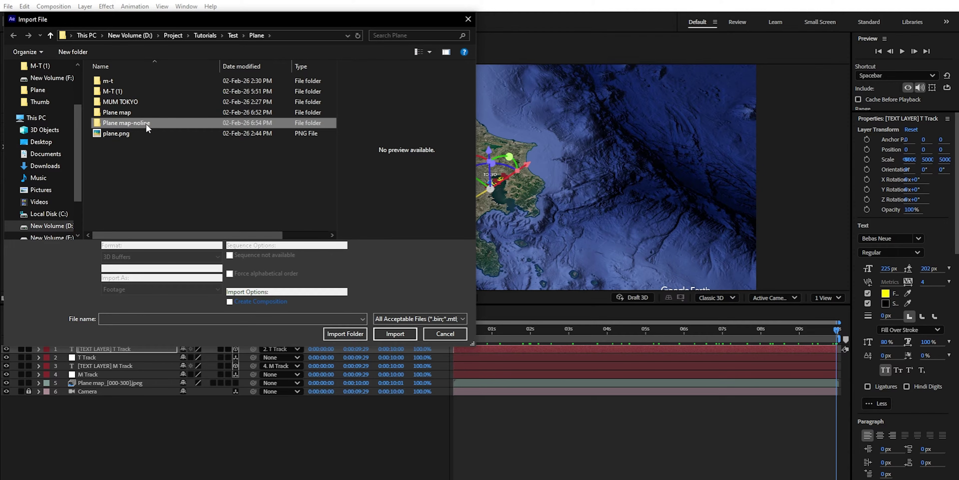
double_click(145, 122)
double_click(166, 83)
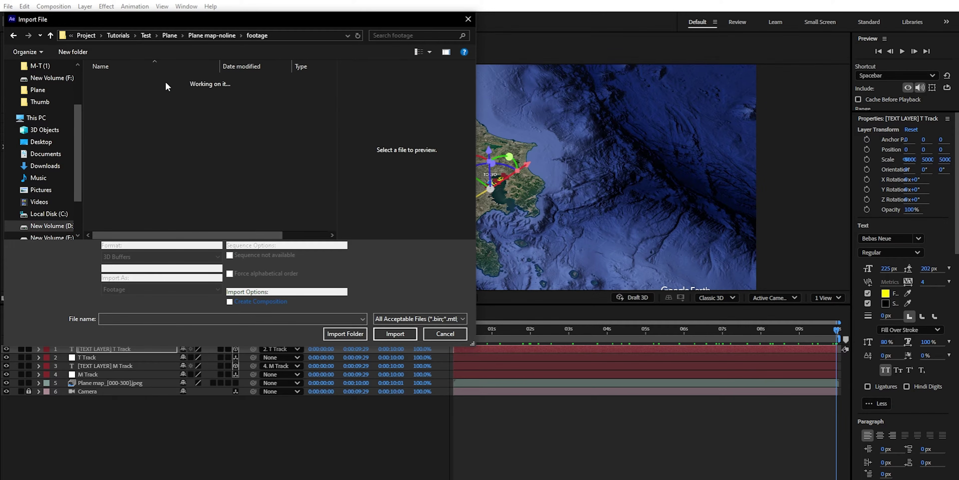
left_click(128, 120)
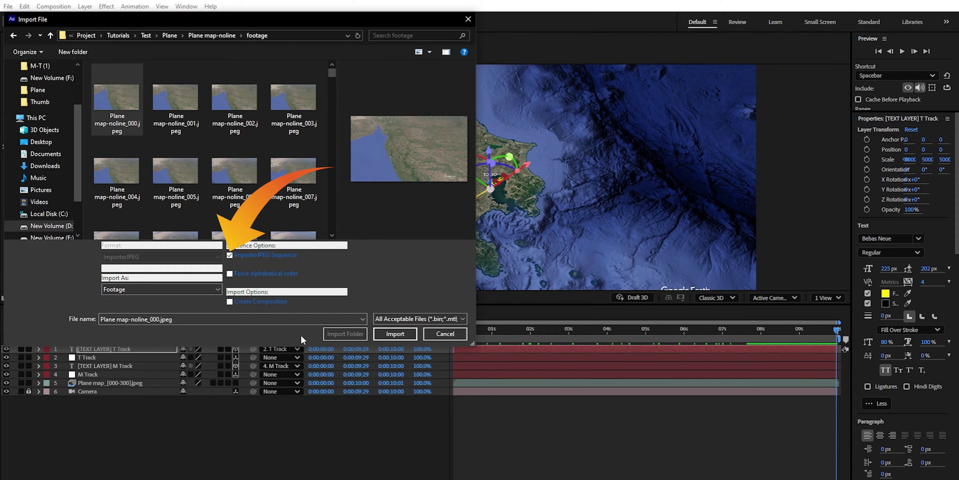
left_click(413, 332)
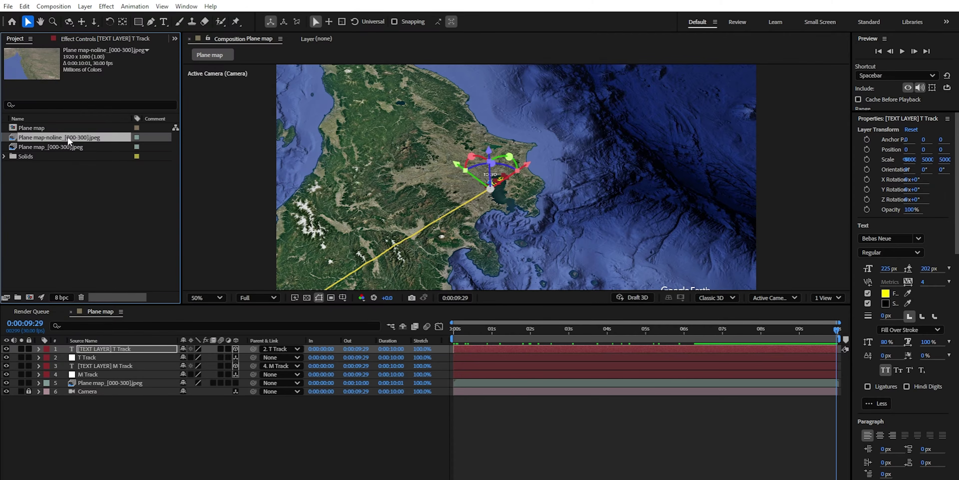
Add the Plane map-noline sequence directly below the Plane map footage layer and toggle the upper layer's visibility to compare them.
left_click_drag(68, 140, 156, 399)
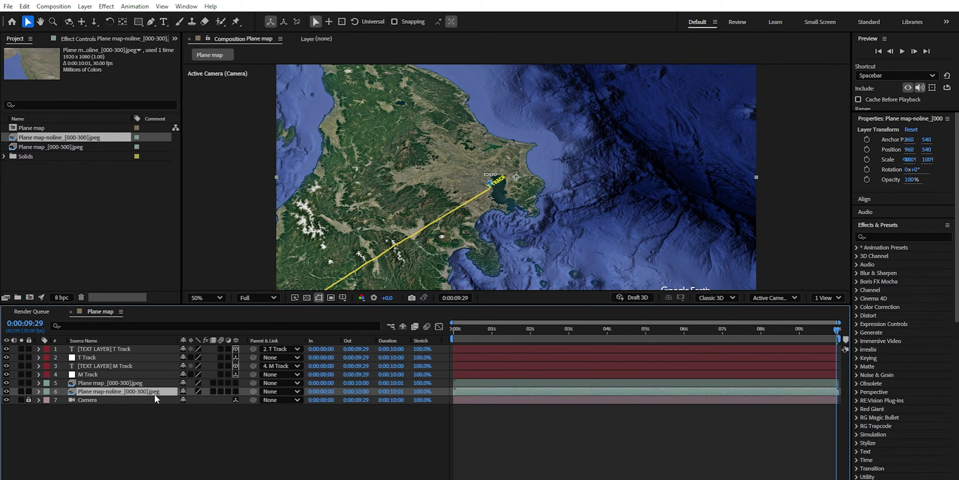
left_click(6, 383)
left_click_drag(464, 332, 373, 338)
left_click(16, 402)
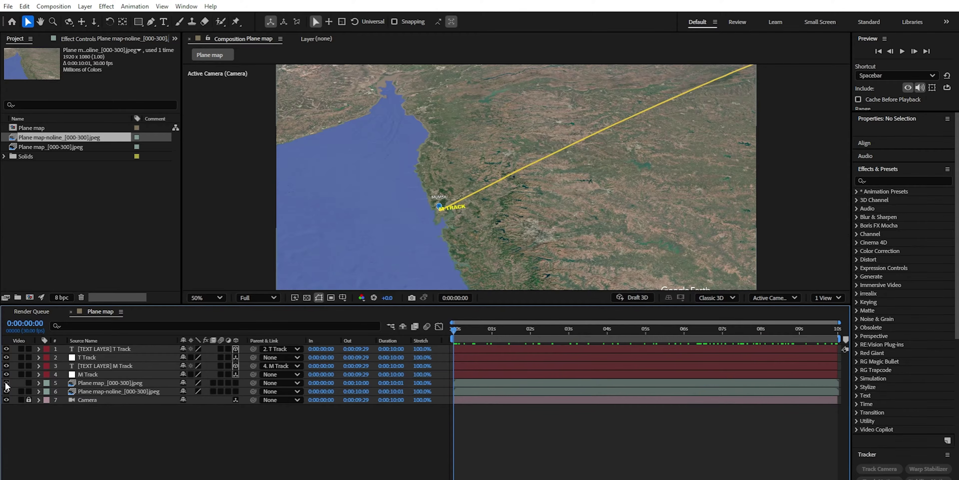
Change the M Track text to MUMBAI and the T Track text to TOKYO.
key("period")
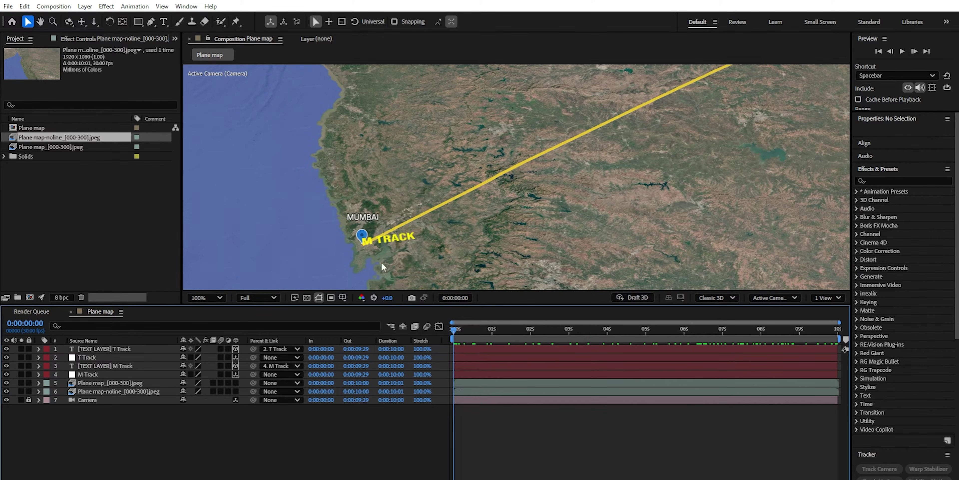
double_click(108, 364)
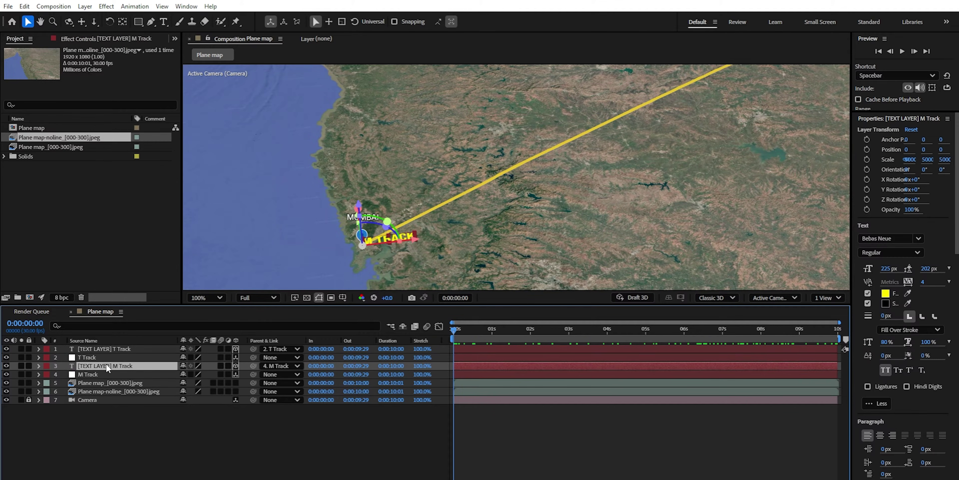
type("MUMBAI")
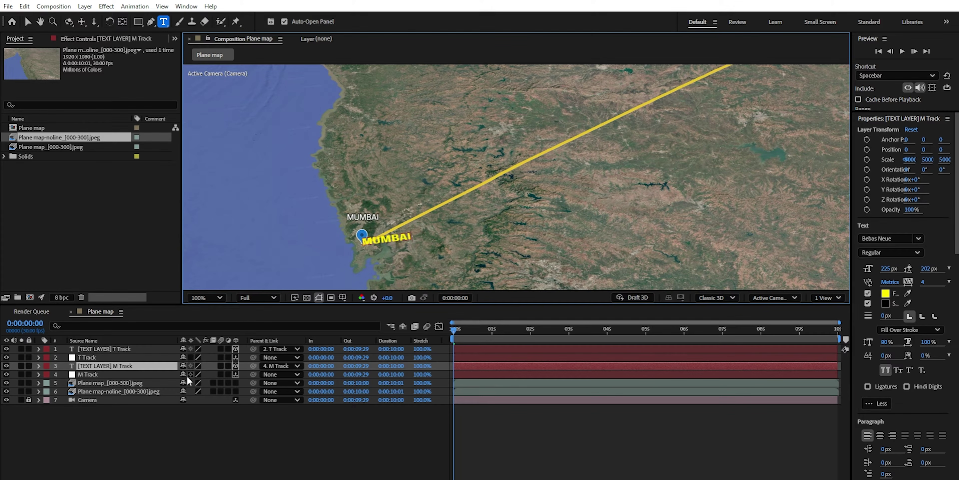
left_click(131, 420)
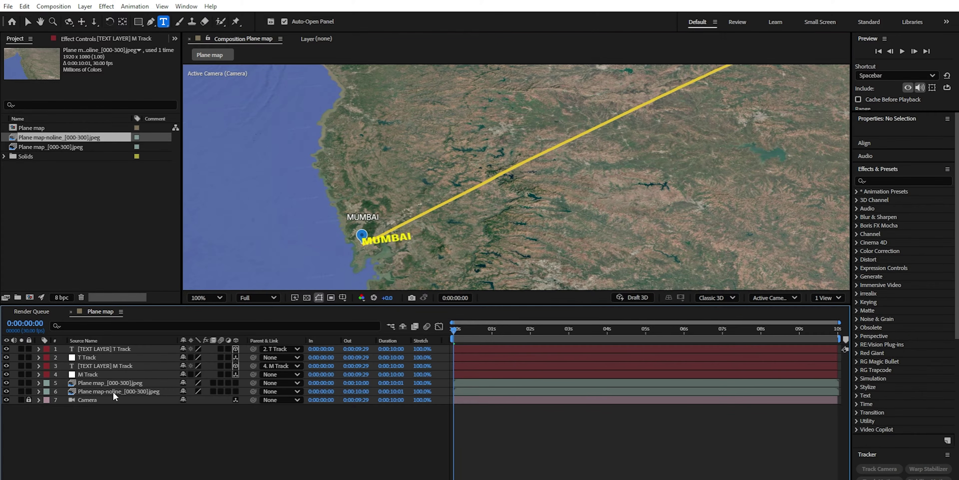
left_click(110, 375)
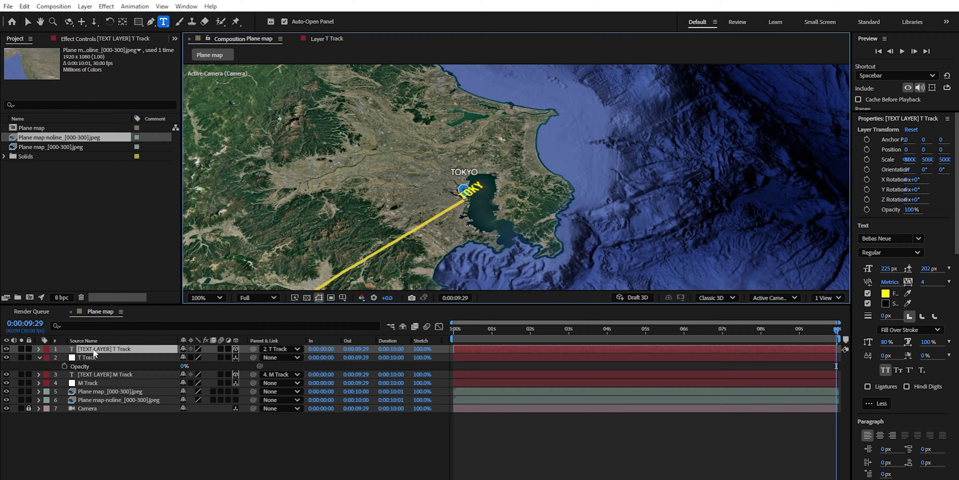
left_click(227, 452)
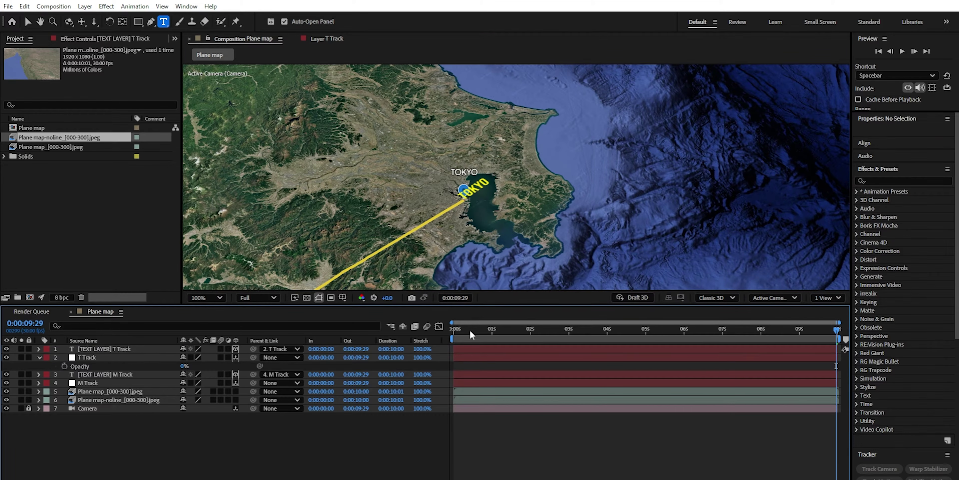
At the first frame, add an empty shape layer and activate the Pen tool for tracing the route from Mumbai.
left_click(456, 330)
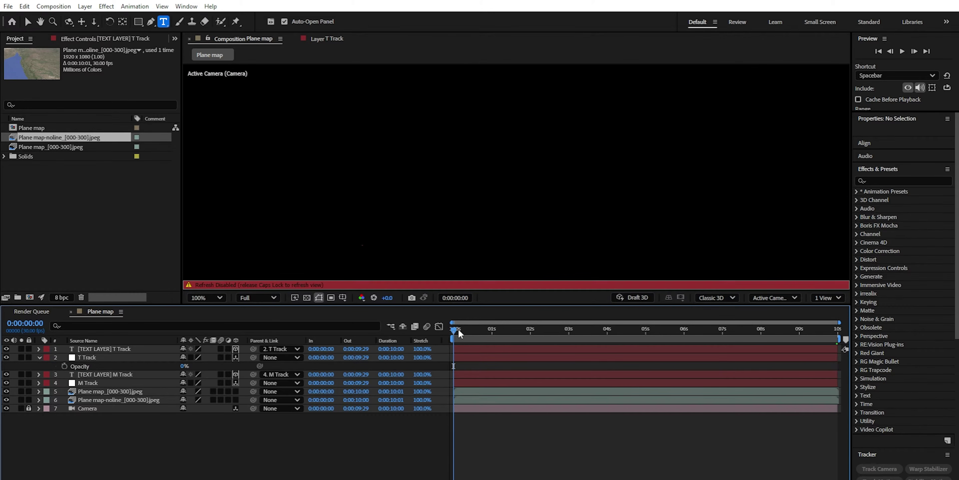
key("Caps_Lock")
left_click(207, 297)
left_click(210, 318)
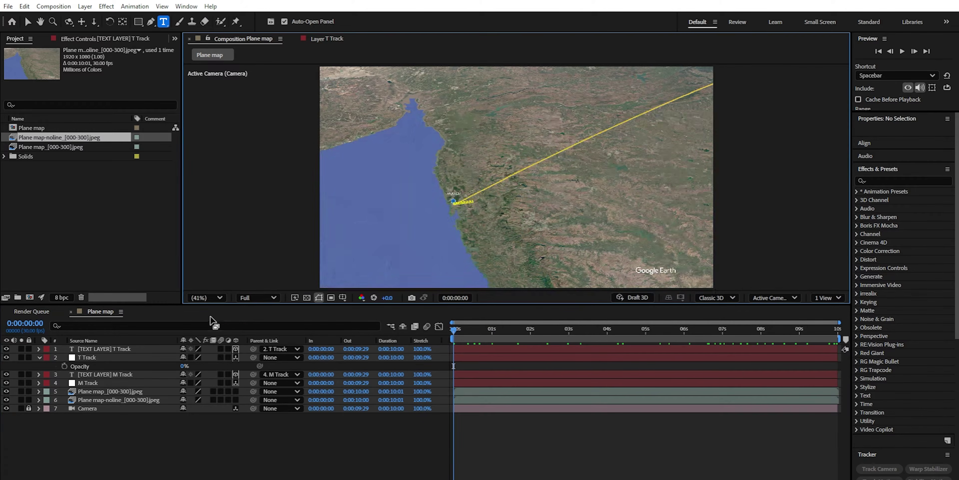
key("u")
left_click(85, 7)
mouse_move(99, 18)
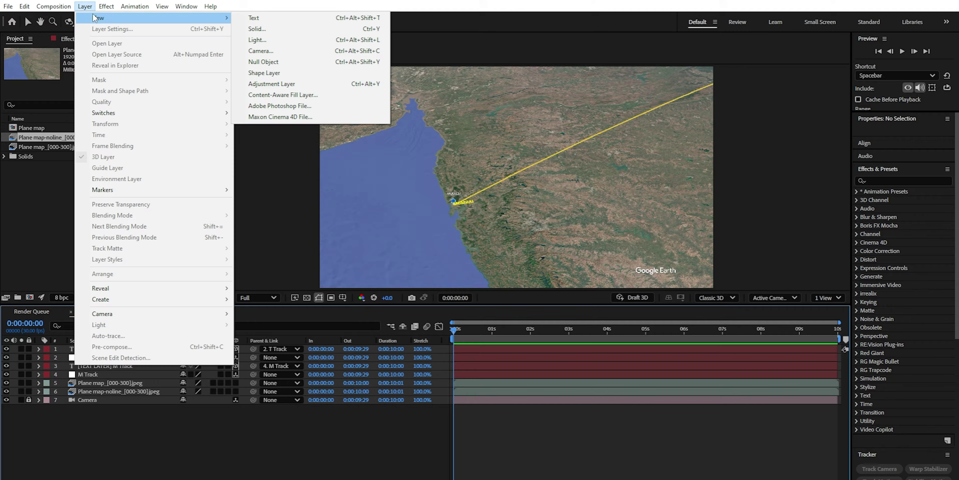
left_click(292, 75)
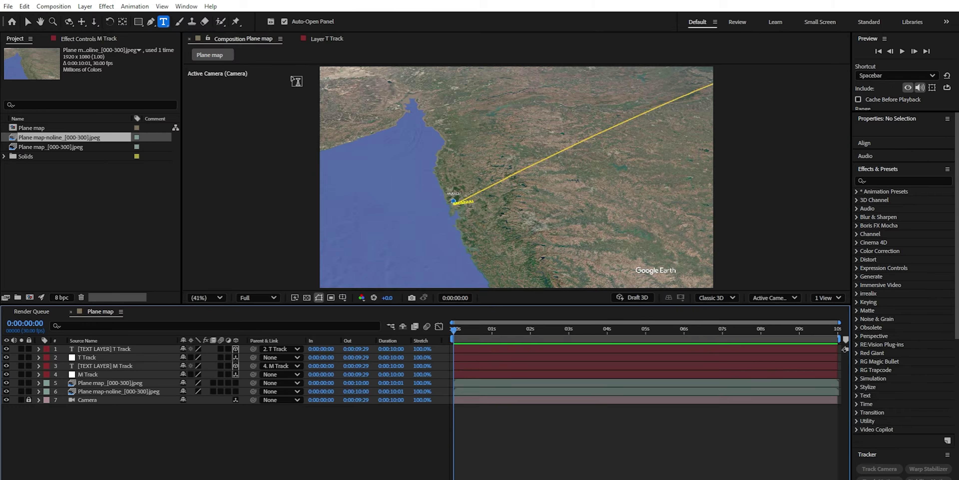
left_click(151, 23)
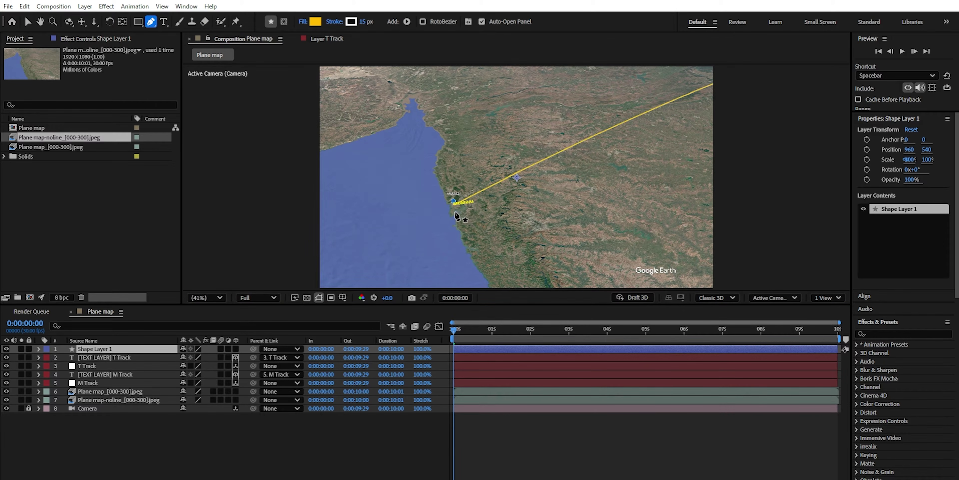
left_click(456, 214)
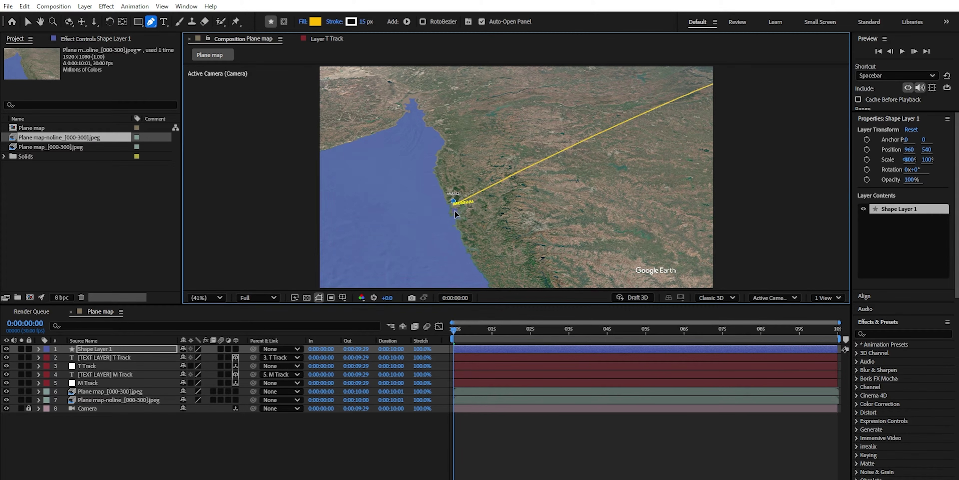
left_click(677, 140)
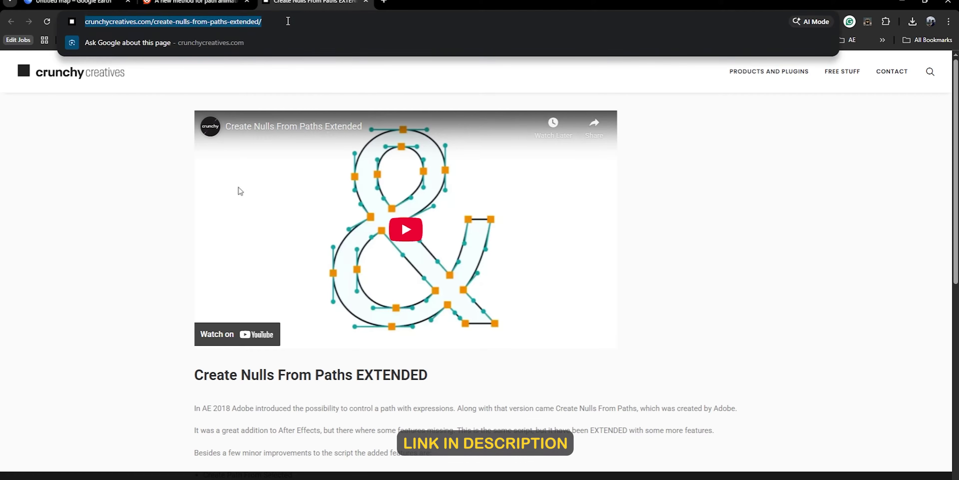
Download the Create Nulls From Paths Extended script and save it as a .jsx file in the Plane map folder.
scroll(123, 245, "down", 8)
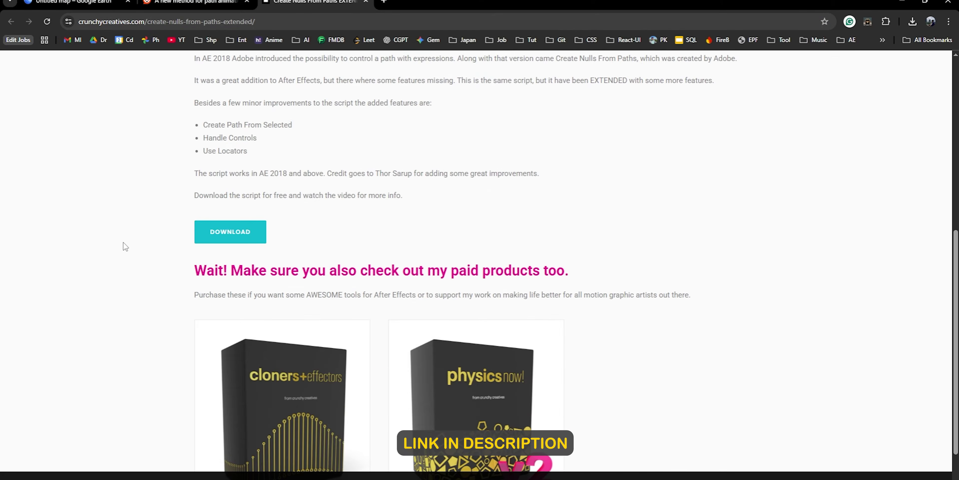
scroll(163, 242, "down", 3)
scroll(163, 242, "up", 1)
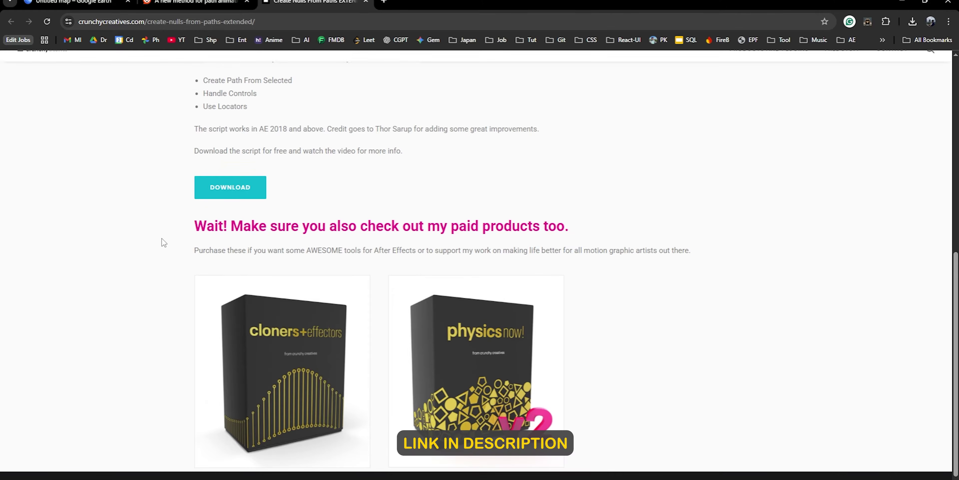
left_click(240, 194)
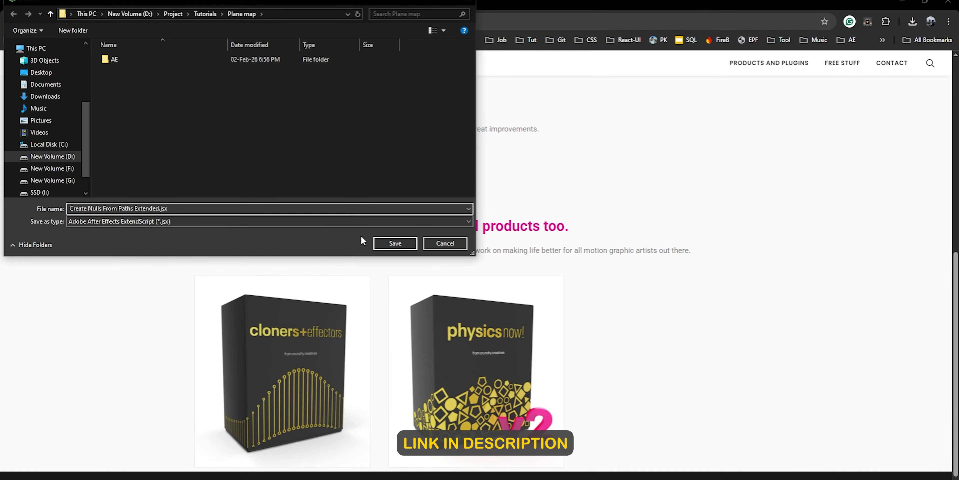
left_click(395, 243)
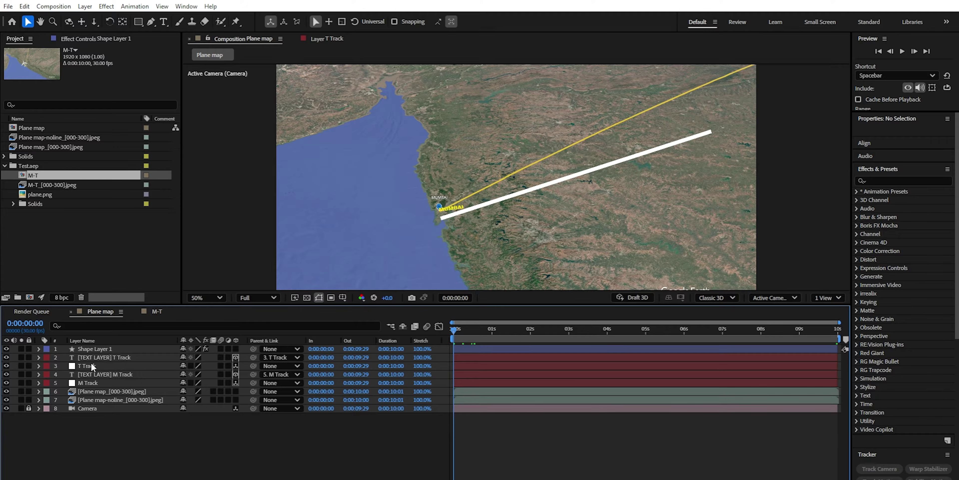
Rename the route's shape layer as Path.
left_click(94, 349)
right_click(95, 350)
left_click(141, 317)
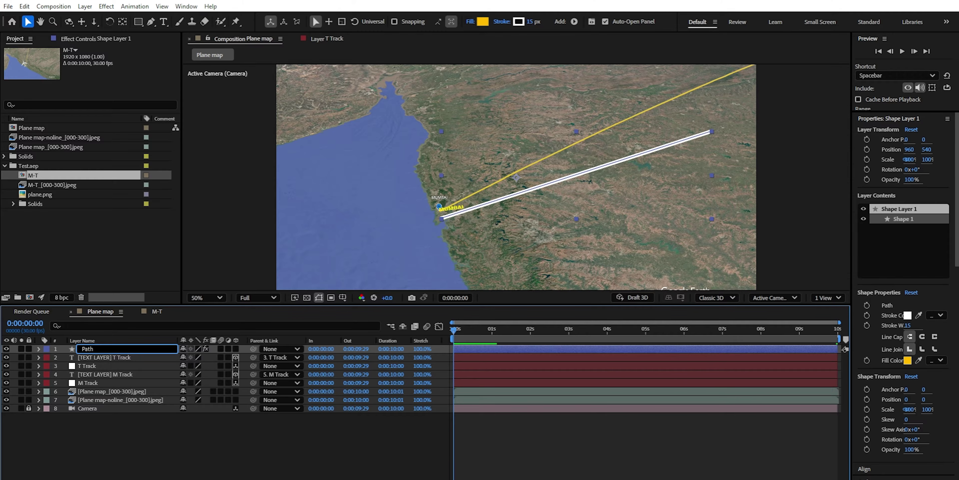
left_click(116, 447)
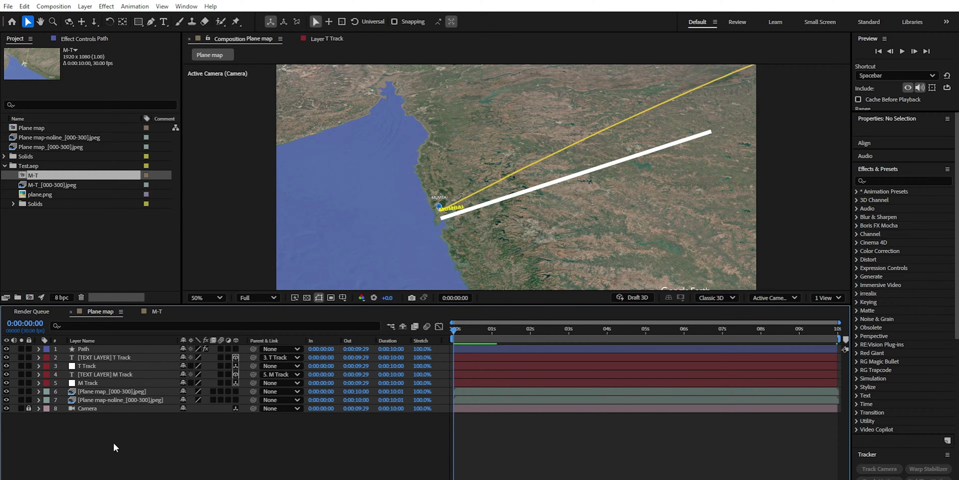
Select the path property inside Shape 1 of the Path layer and run the Create Nulls From Paths Extended.jsx script file.
left_click(97, 349)
left_click(37, 349)
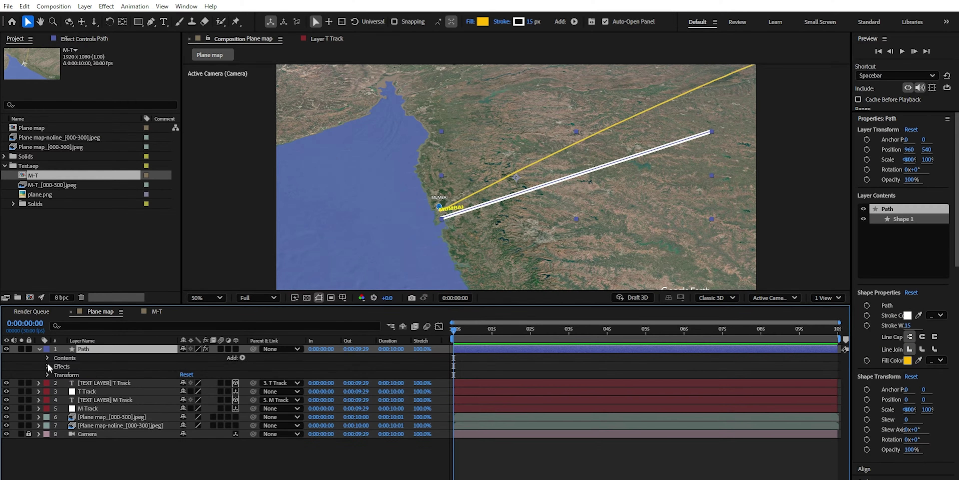
left_click(48, 357)
left_click(56, 366)
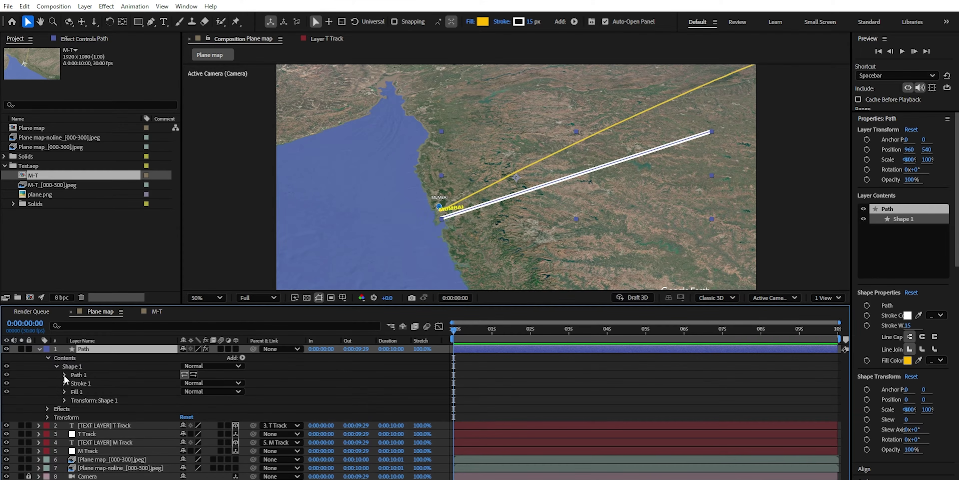
left_click(65, 374)
left_click(94, 383)
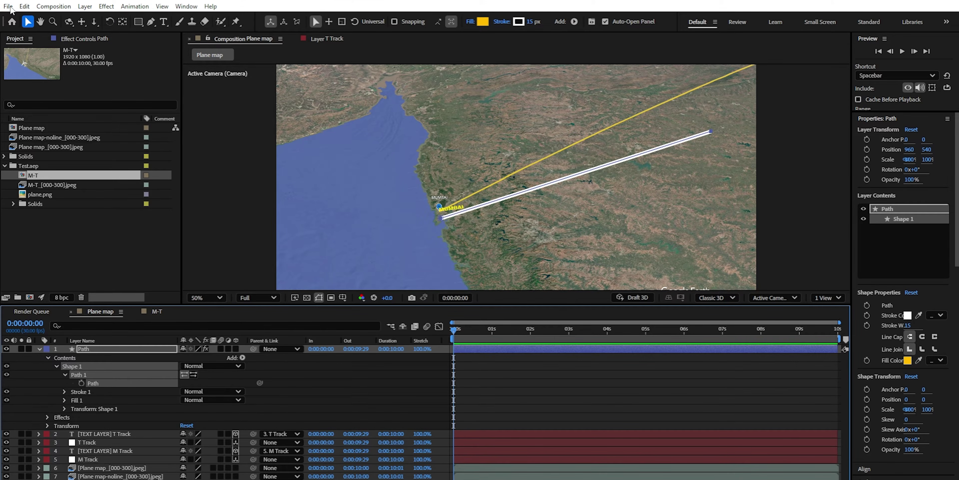
left_click(8, 6)
mouse_move(108, 277)
left_click(201, 283)
left_click(181, 92)
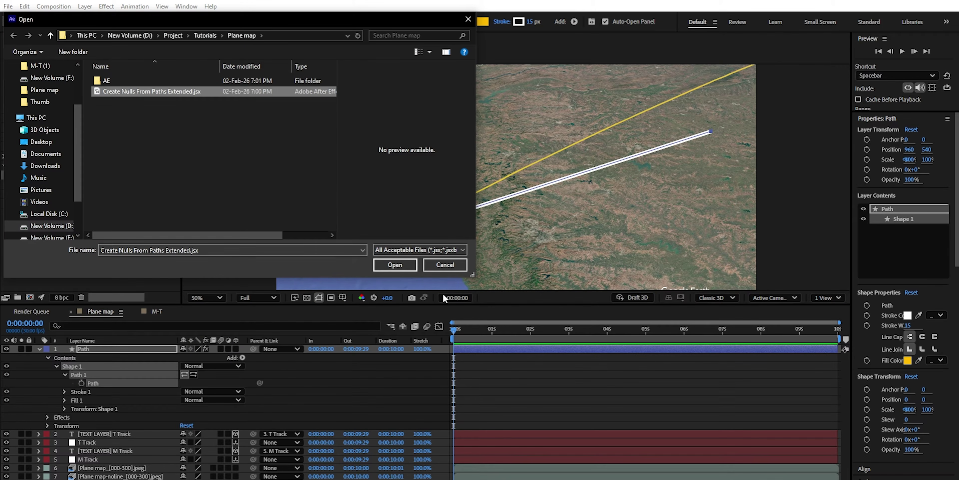
left_click(400, 266)
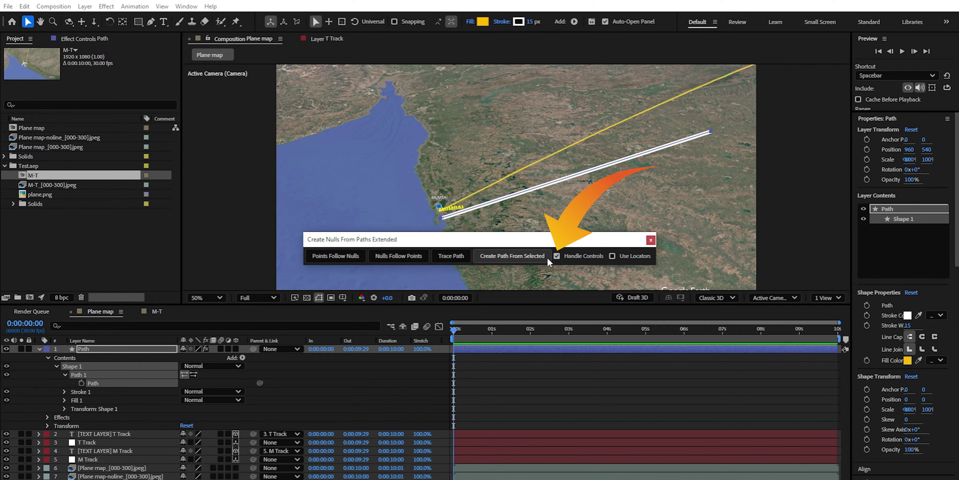
Create Points Follow Nulls controls with Handle Controls enabled, then close the script window and collapse the Path layer.
left_click(557, 256)
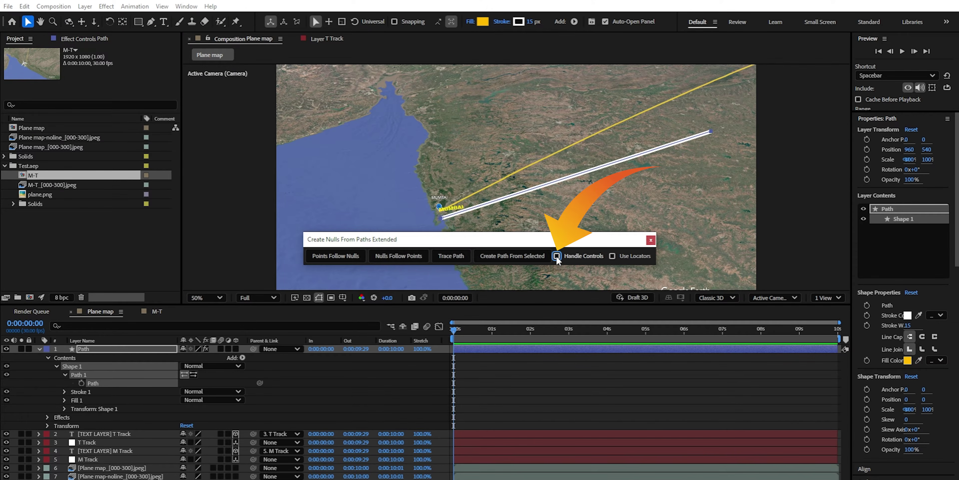
left_click(335, 256)
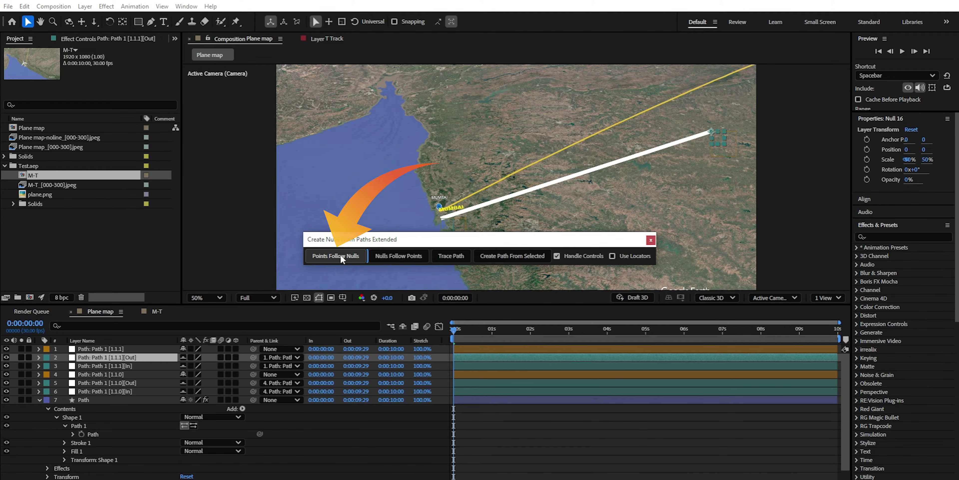
left_click(650, 241)
left_click(39, 399)
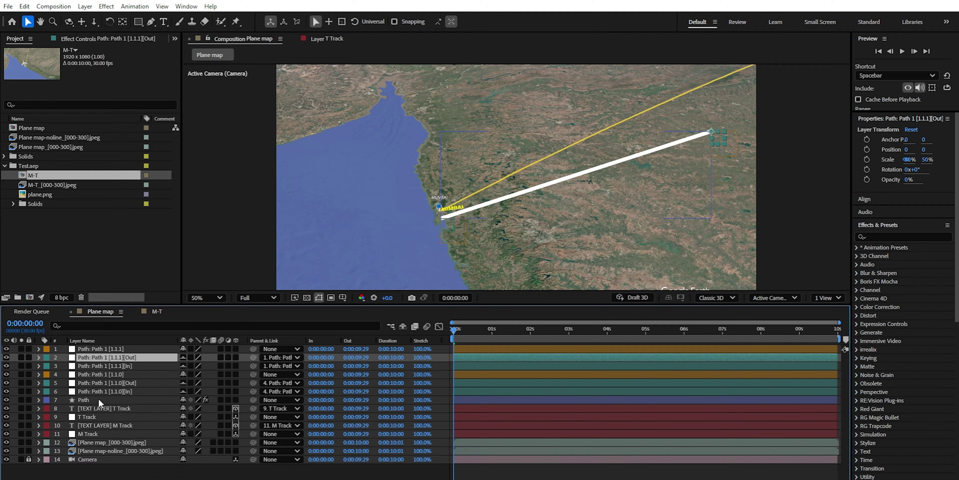
Check the path near the Tokyo end of the timeline and turn all six path nulls into 3D layers.
left_click(101, 402)
left_click_drag(480, 330, 769, 330)
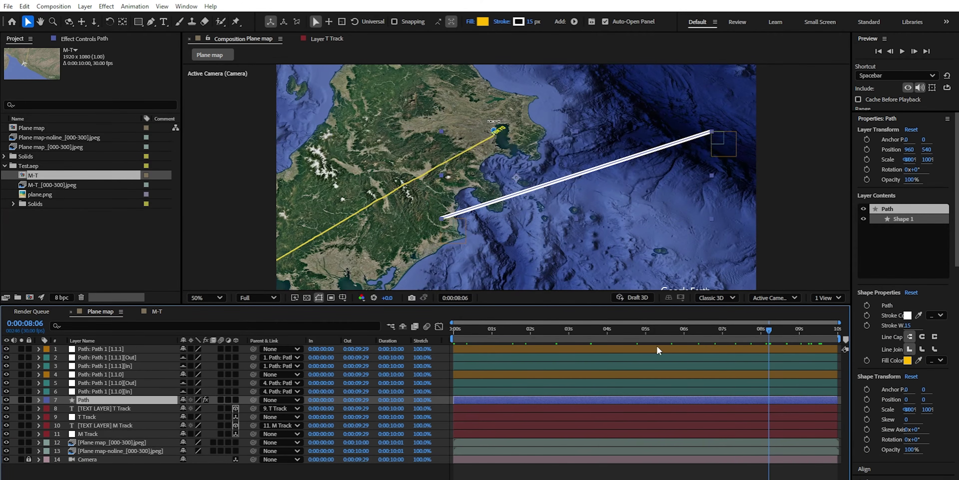
left_click(99, 349)
left_click(120, 389, "shift")
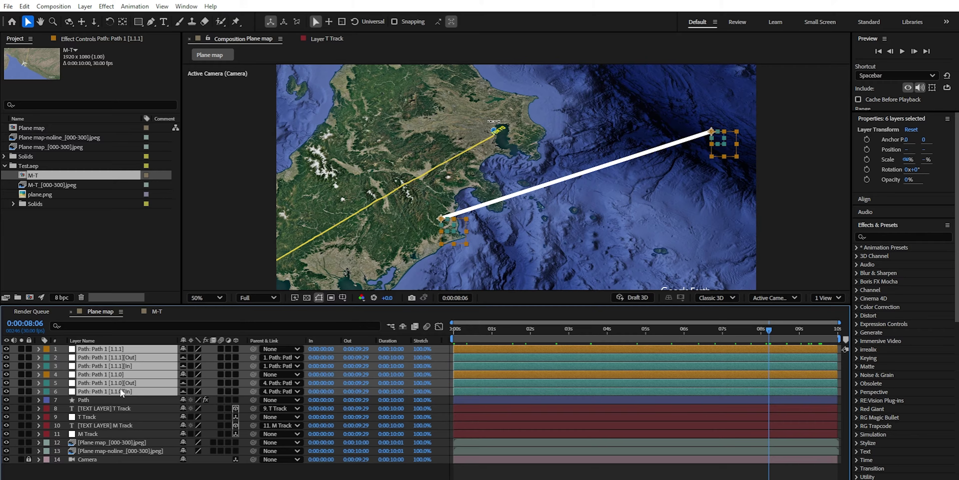
left_click(236, 348)
left_click(150, 470)
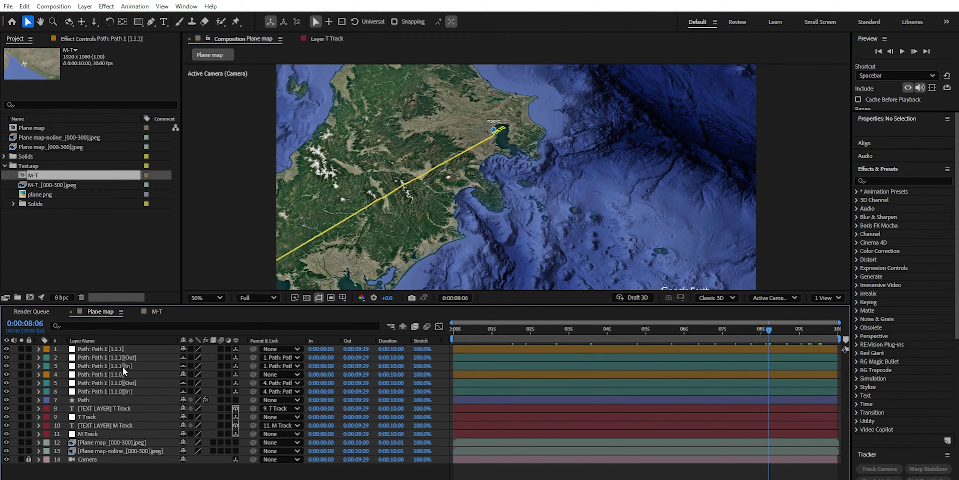
At the first frame, parent the Path 1 [1.1.1] null to T Track and the Path 1 [1.1.0] null to M Track.
left_click(123, 349)
key("Home")
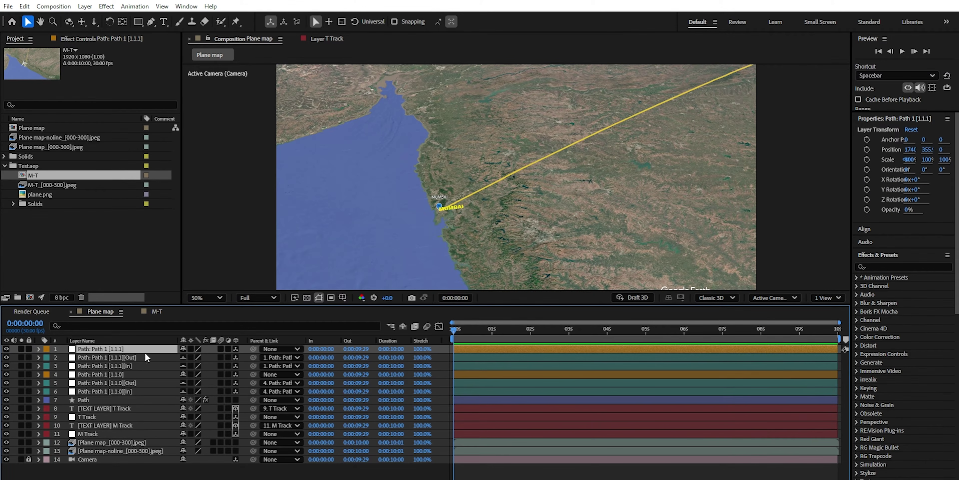
left_click_drag(253, 349, 113, 418)
left_click(118, 374)
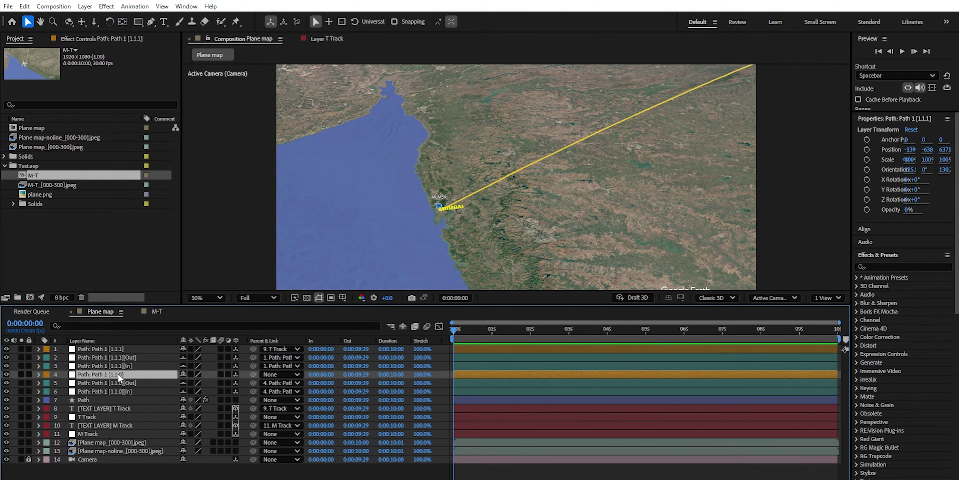
left_click_drag(253, 374, 107, 434)
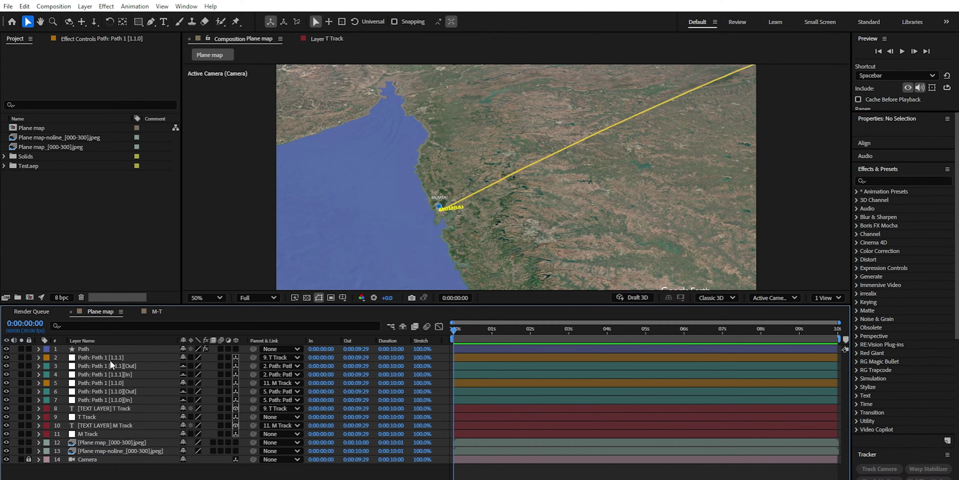
Set the position of both the Path 1 [1.1.1] and Path 1 [1.1.0] nulls to 0, 0, 0.
left_click(109, 359)
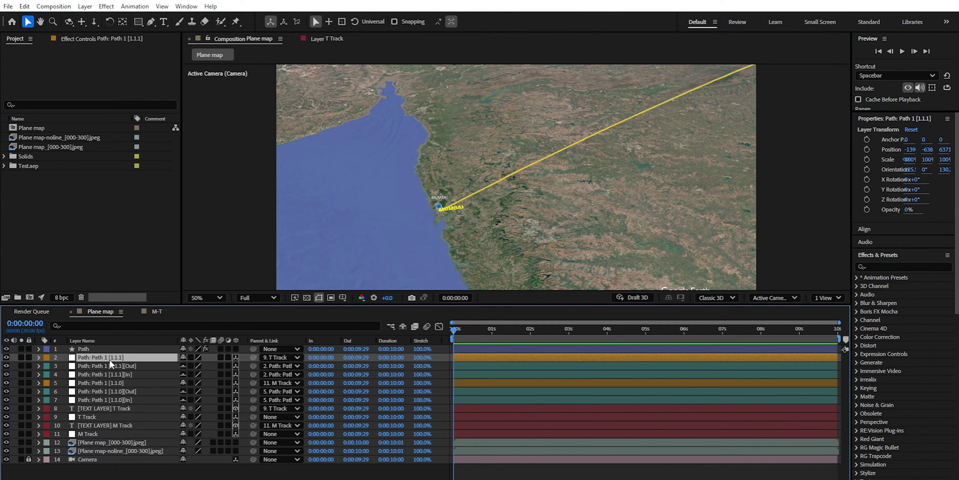
key("p")
left_click(121, 390)
key("p")
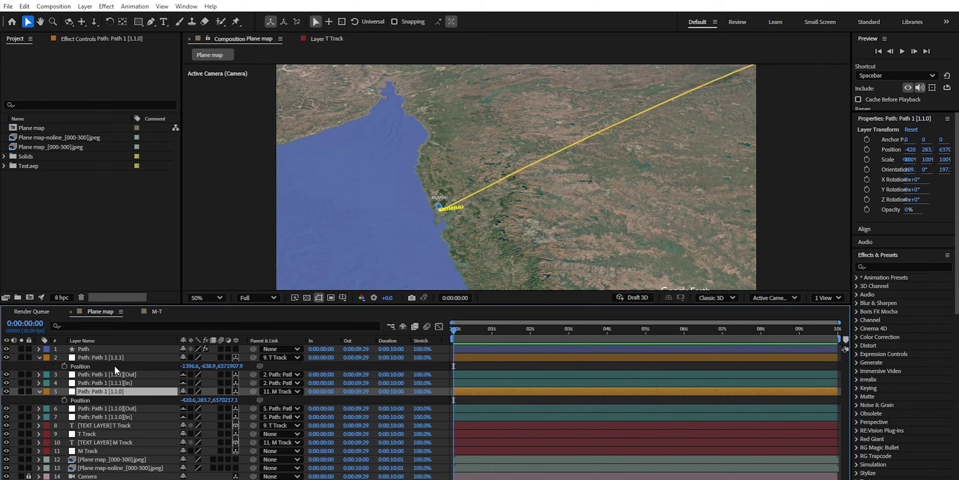
left_click(107, 357)
left_click(150, 391, "shift")
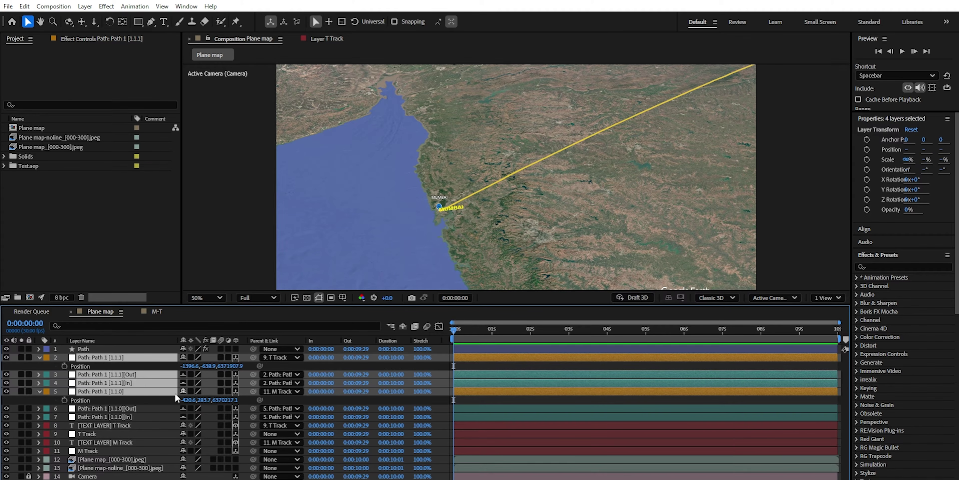
left_click(131, 391)
left_click(124, 357, "ctrl")
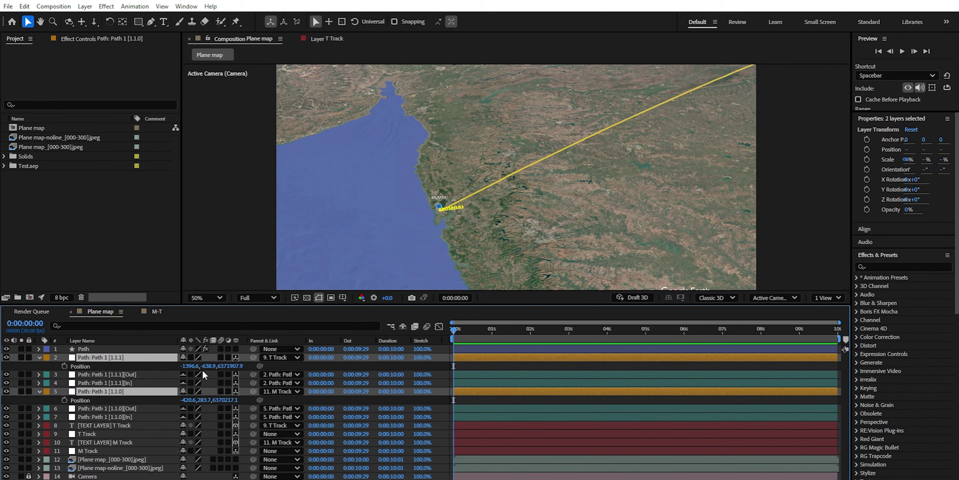
key("Tab")
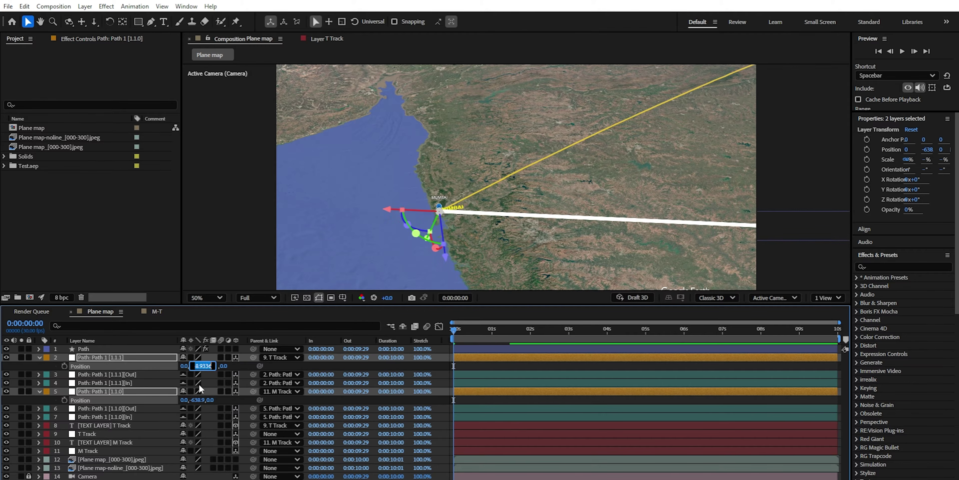
type("0")
left_click(305, 401)
At about five seconds, raise the Path 1 [1.1.1][In] handle null along its Z axis to arch the Tokyo end.
mouse_move(459, 332)
left_mouse_down()
mouse_move(875, 320)
mouse_move(448, 337)
mouse_move(646, 329)
left_mouse_up()
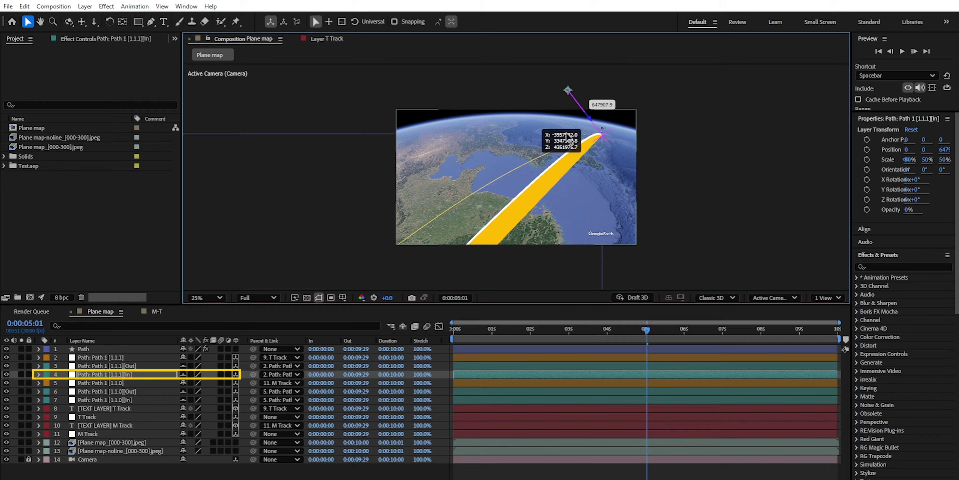
left_click_drag(566, 137, 565, 139)
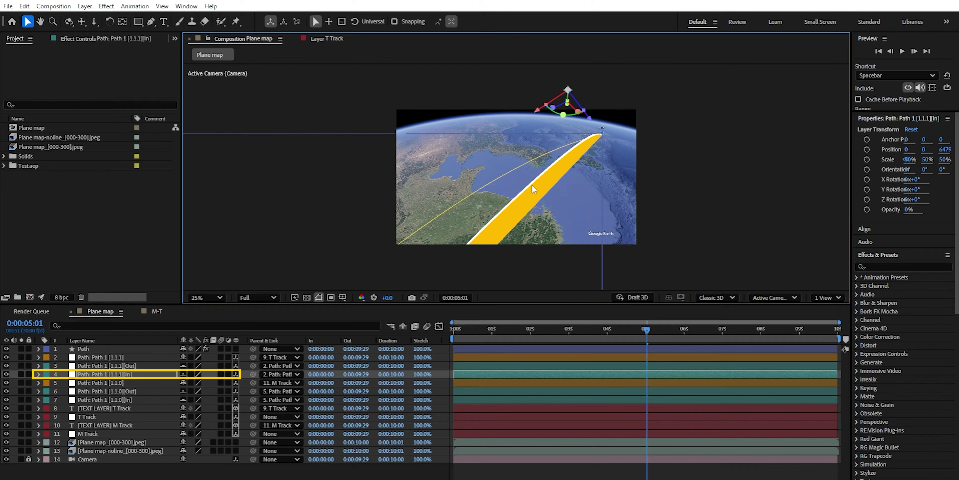
left_click_drag(583, 189, 601, 205)
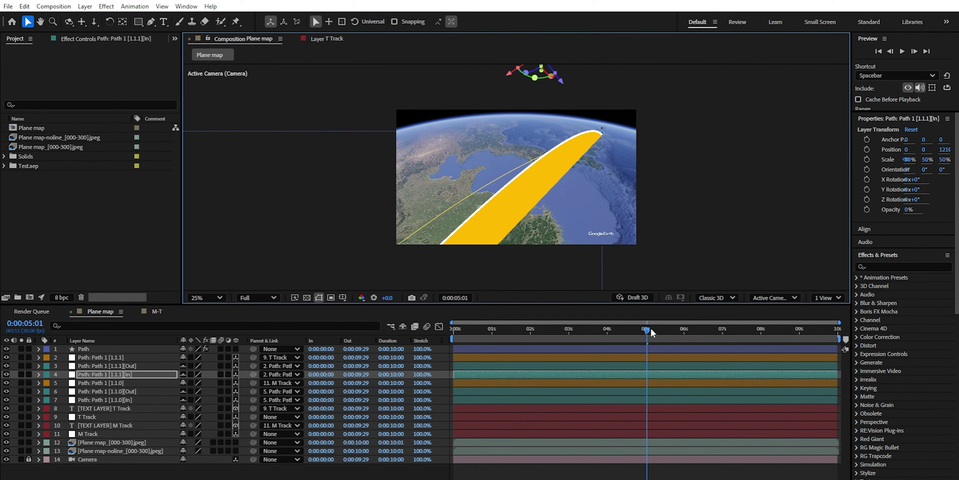
At the first frame, raise the Path 1 [1.1.0][Out] handle null along its Z axis to arch the Mumbai end, and check the curve.
left_click_drag(652, 331, 409, 333)
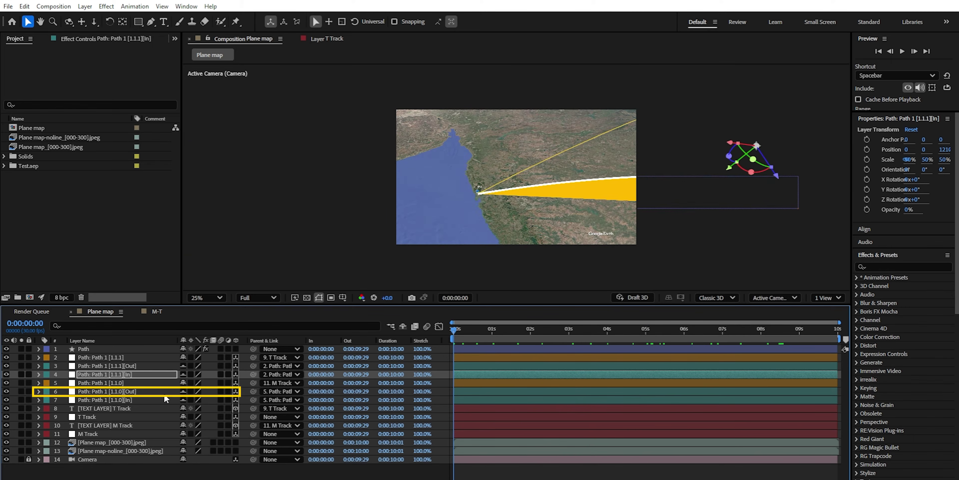
left_click(148, 391)
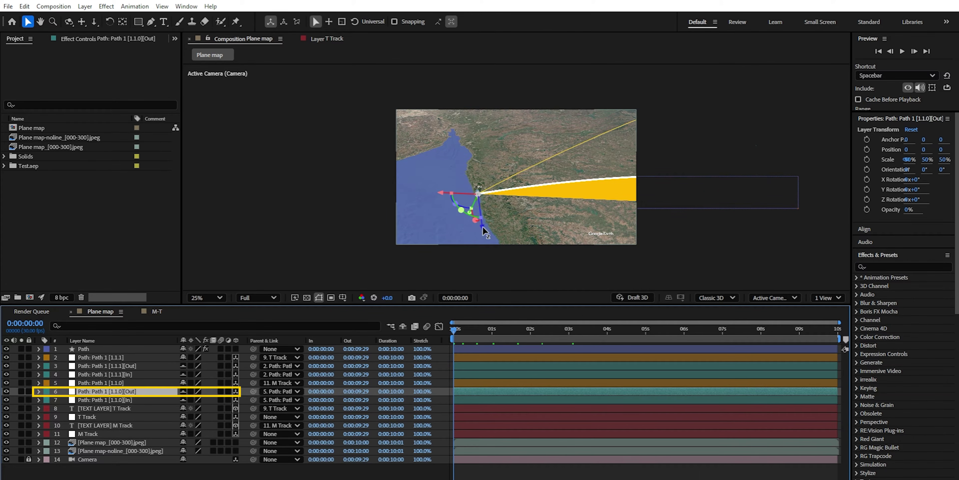
left_click_drag(484, 231, 480, 149)
left_click(472, 330)
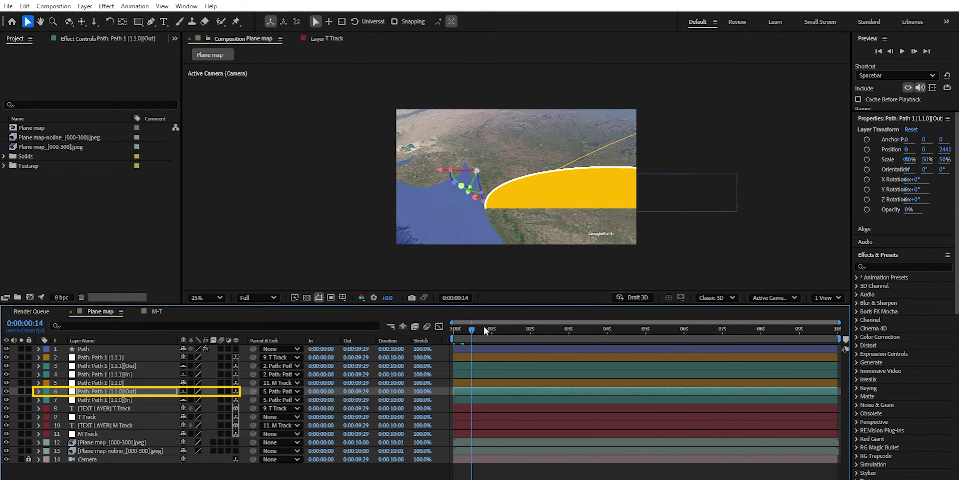
left_click_drag(485, 331, 440, 331)
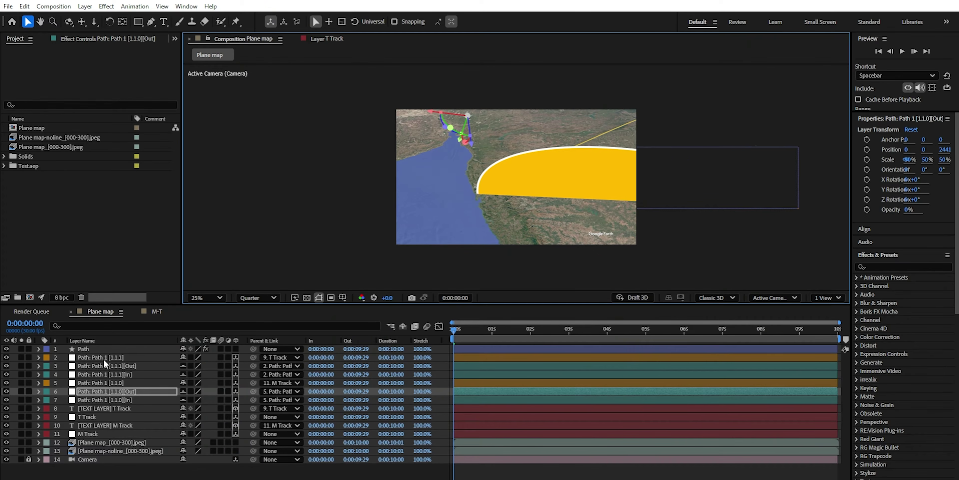
Set the Path layer's fill to None and preview the curved route up to about five seconds.
left_click(102, 350)
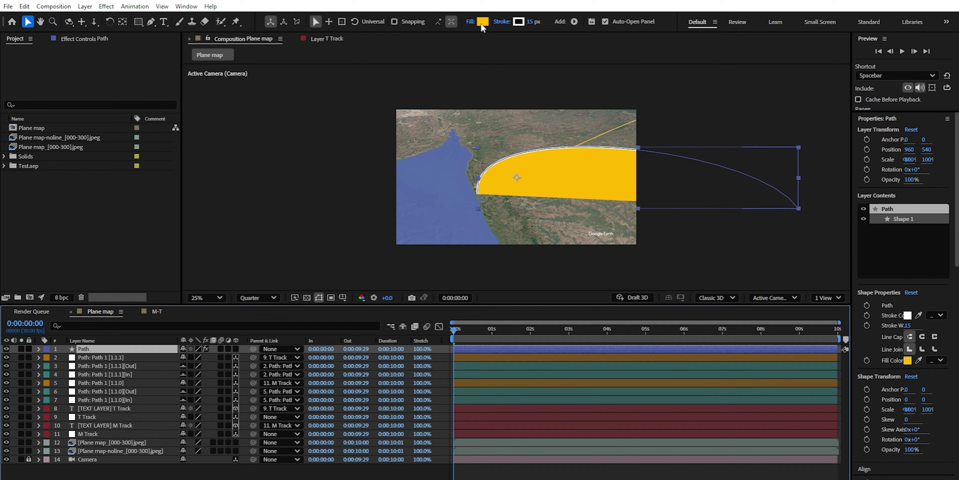
left_click(481, 22)
left_click(426, 229)
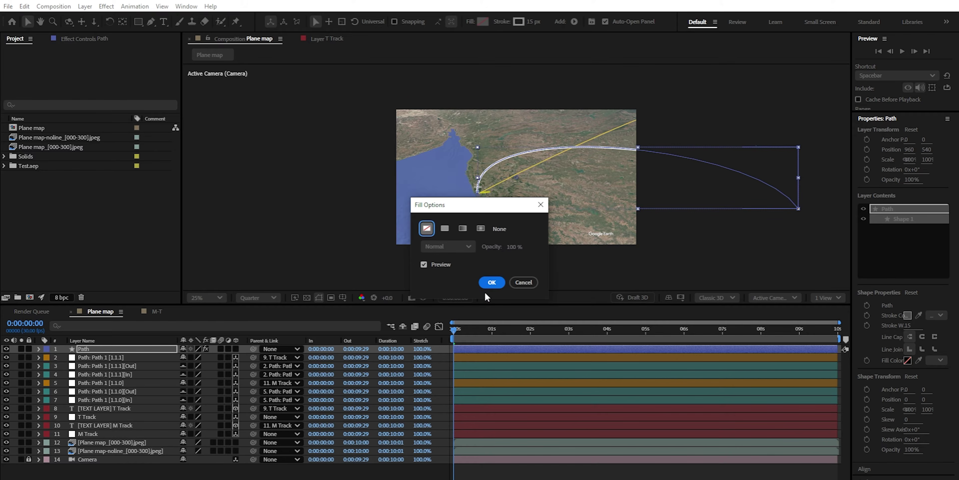
left_click(492, 282)
left_click(466, 329)
left_click_drag(469, 328, 619, 315)
key("space")
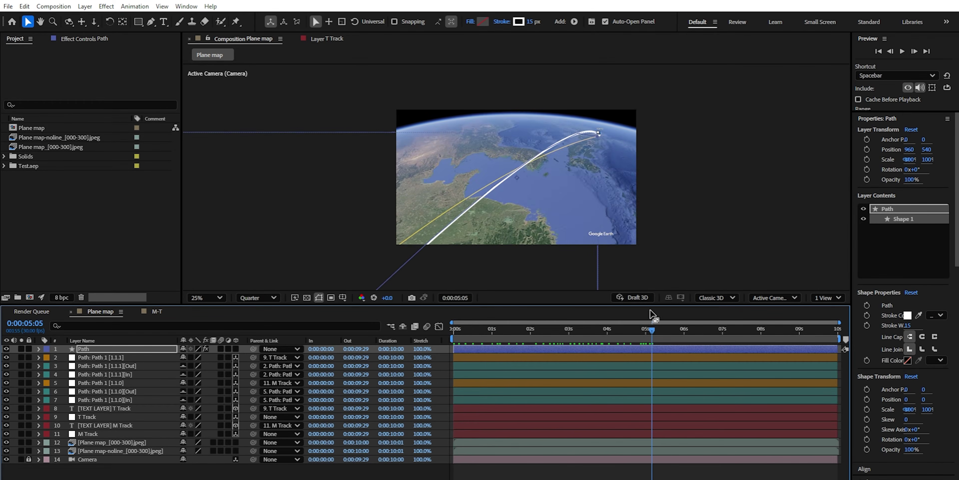
Set the Path layer's stroke color to lime green AEFF00.
left_click(521, 26)
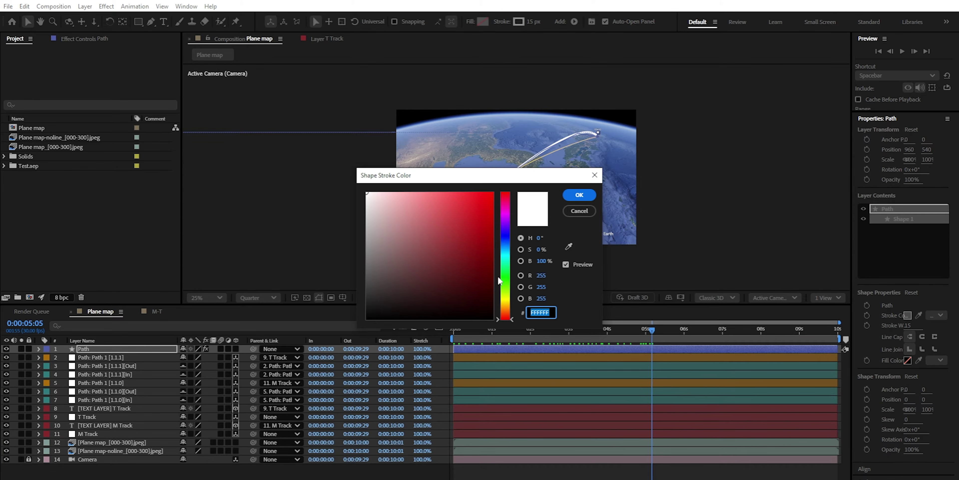
left_click_drag(499, 281, 503, 291)
left_click_drag(491, 194, 541, 163)
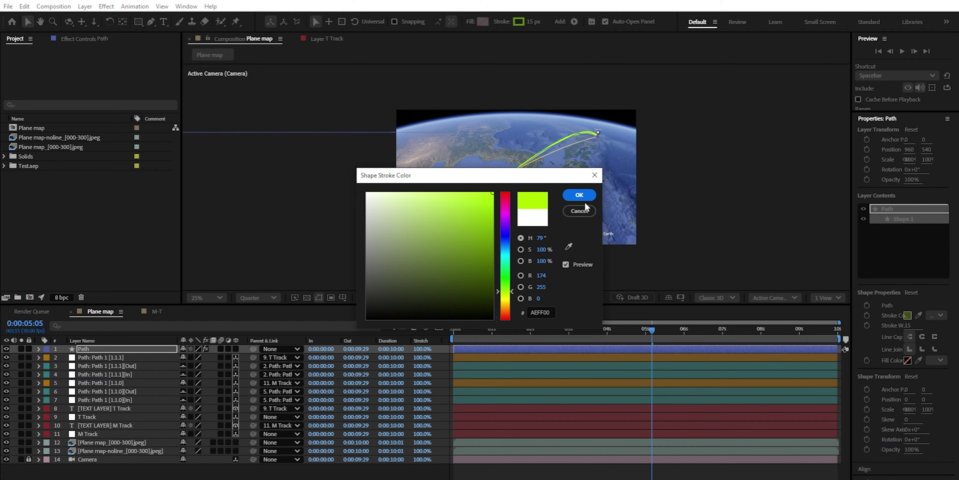
left_click(581, 195)
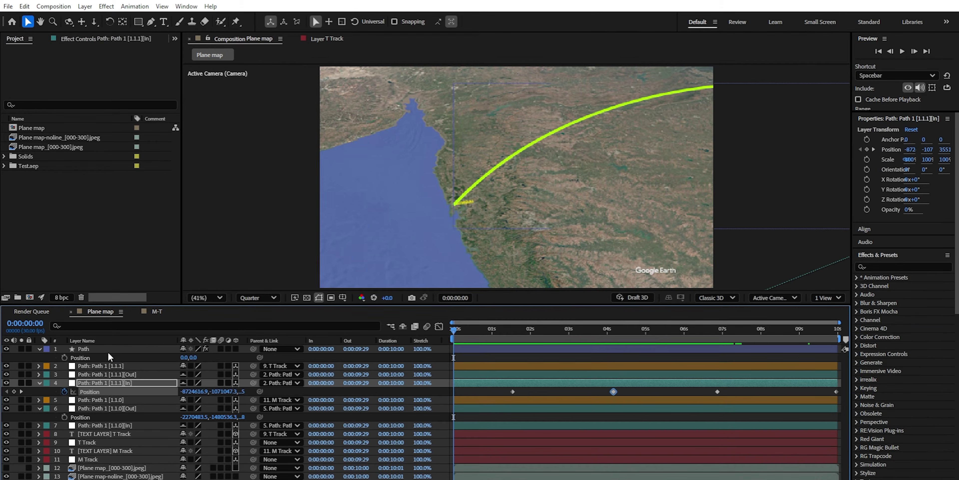
Import plane.png and add it to the Plane map composition above the Path layer.
left_click(109, 351)
left_click(80, 255)
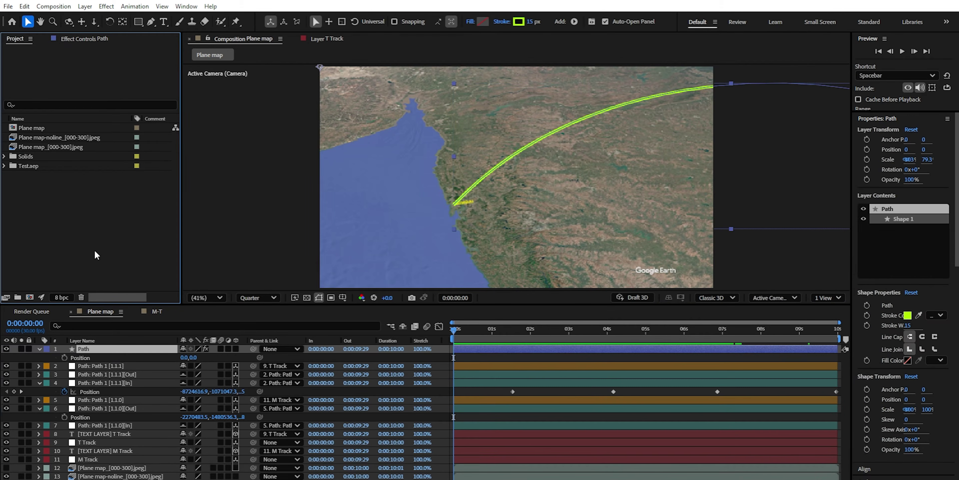
double_click(99, 255)
left_click(123, 134)
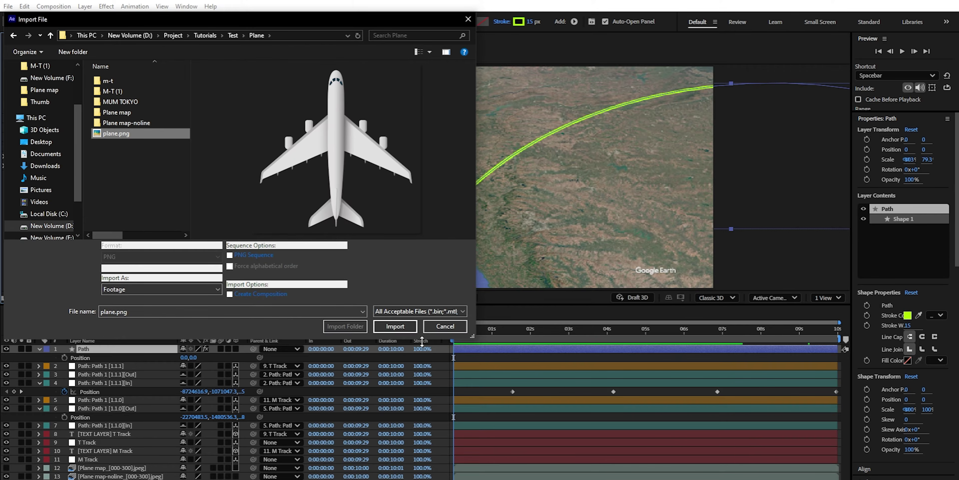
left_click(405, 329)
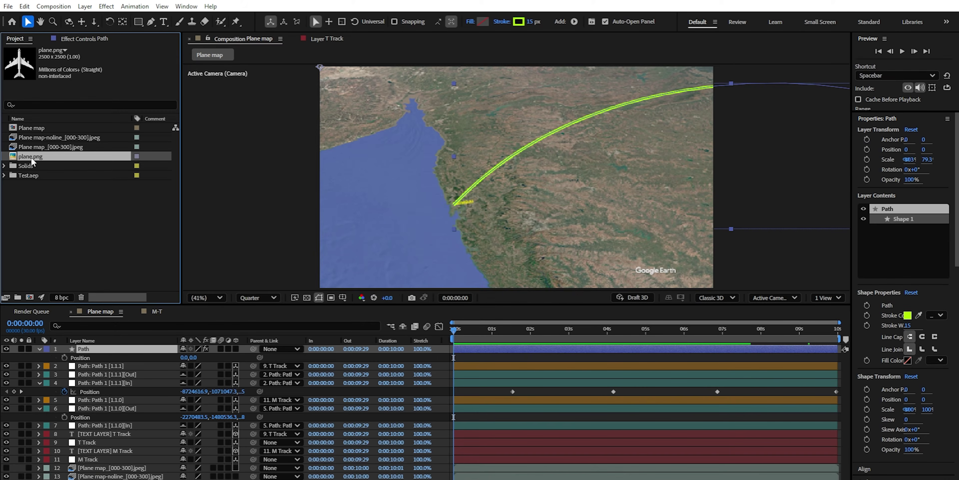
left_click_drag(96, 340, 98, 344)
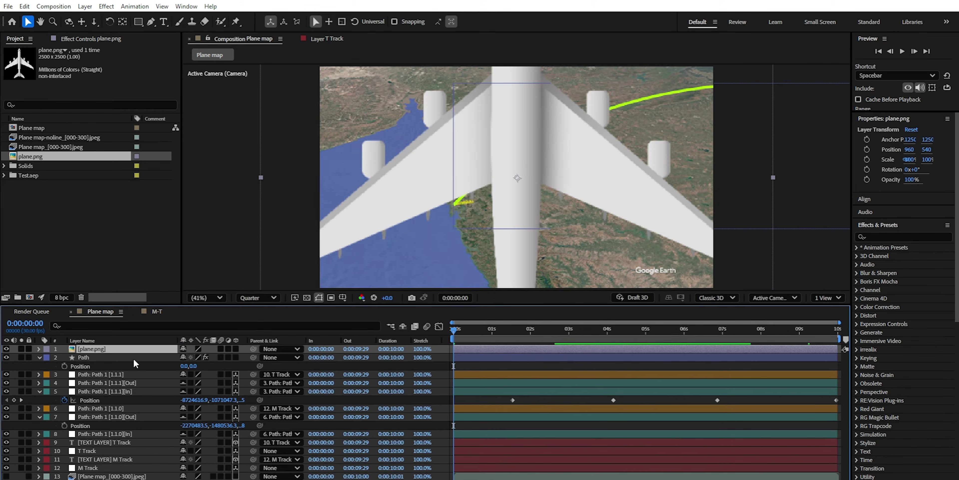
Scale the plane.png layer to 20%, rotate it to 56° along the route, and preview the result.
key("s")
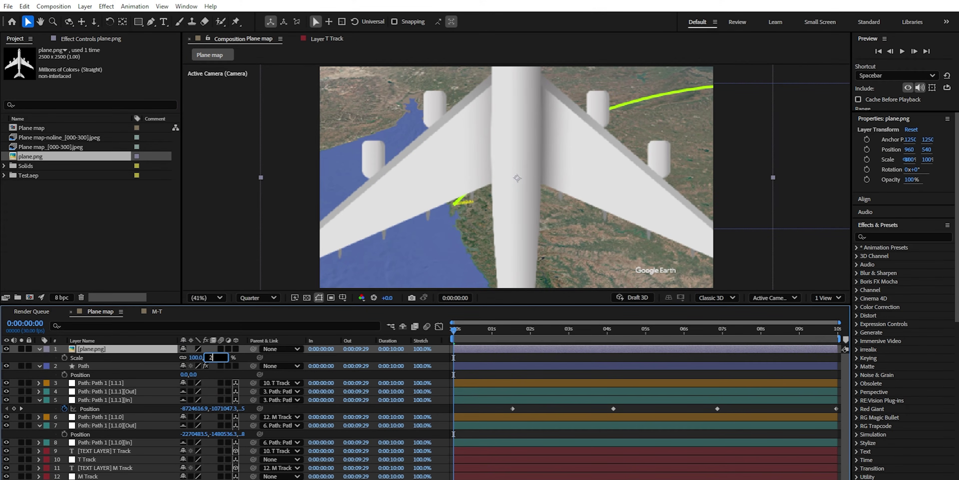
key("Return")
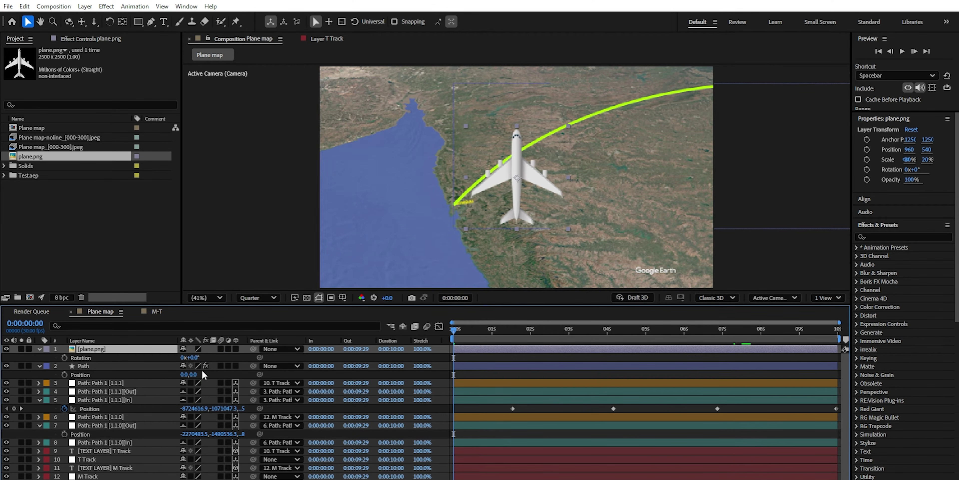
left_click_drag(194, 358, 227, 363)
key("space")
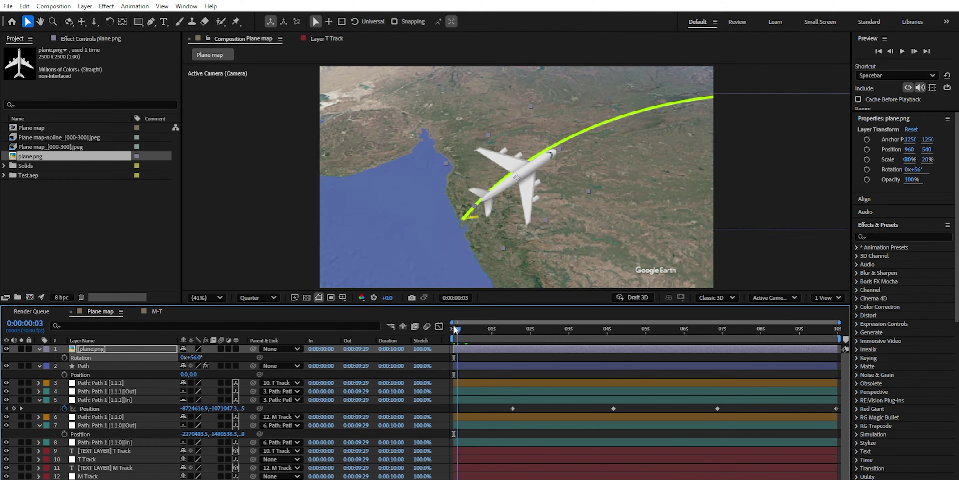
key("space")
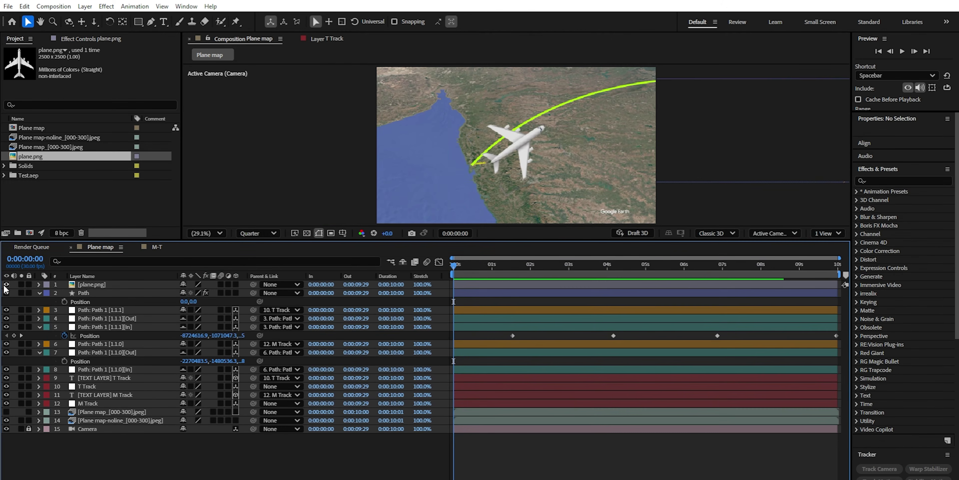
Hide the plane.png layer and add Trim Paths to the contents of the Path layer.
left_click(7, 284)
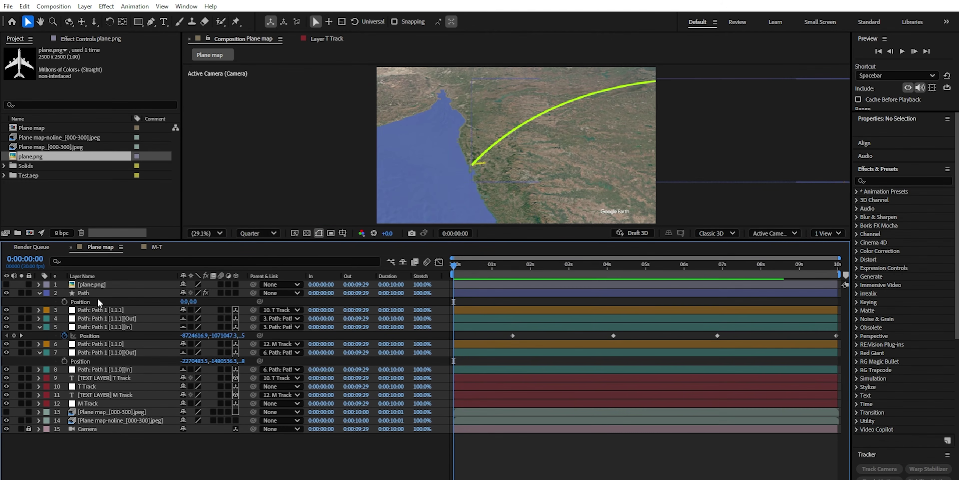
left_click(94, 293)
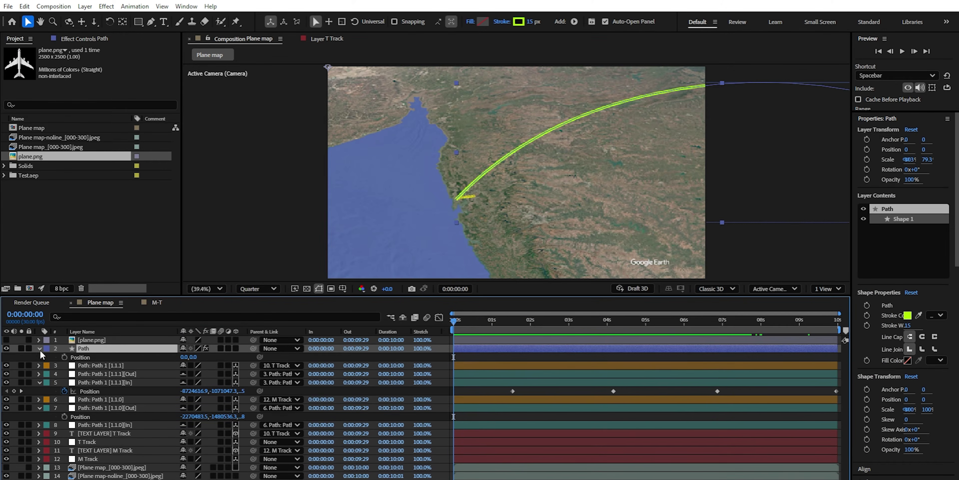
left_click(39, 348)
left_click(40, 348)
left_click(42, 375)
left_click(242, 356)
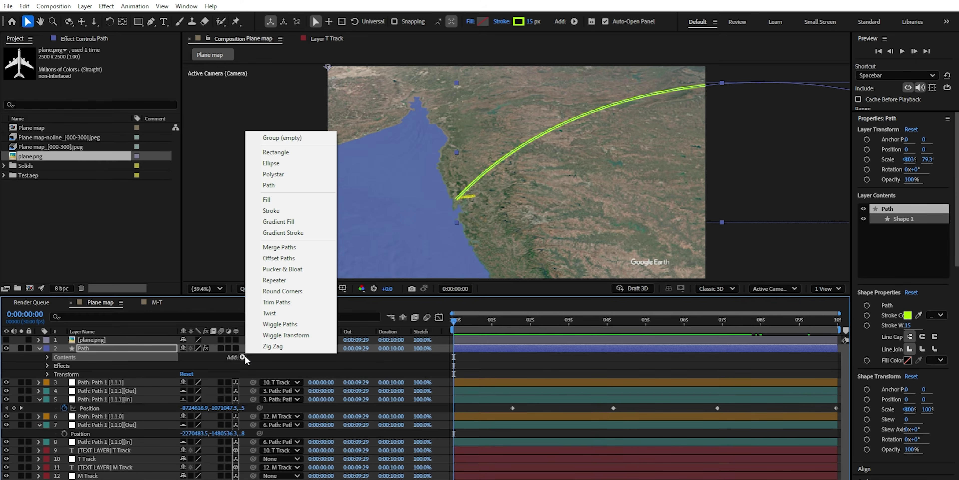
left_click(291, 308)
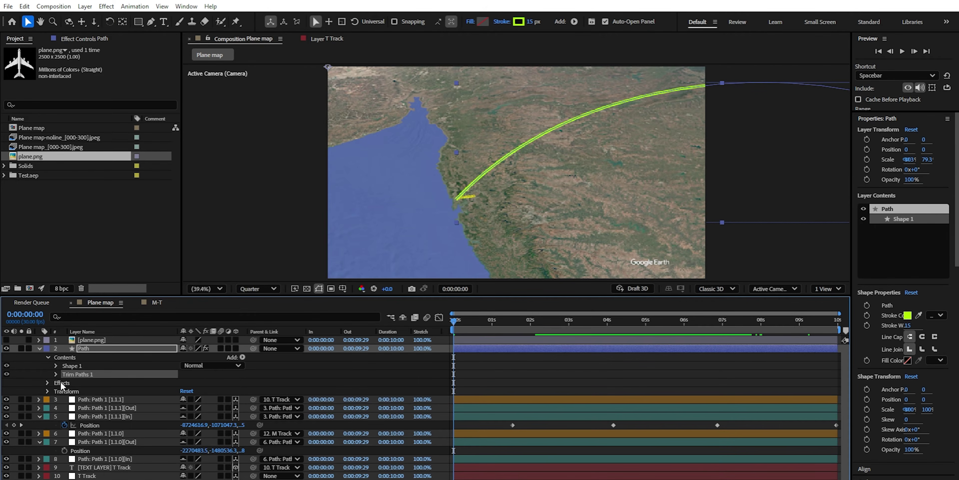
Keyframe the Trim Paths End value at the first frame, adjust it to animate the route line, and preview it.
left_click(73, 391)
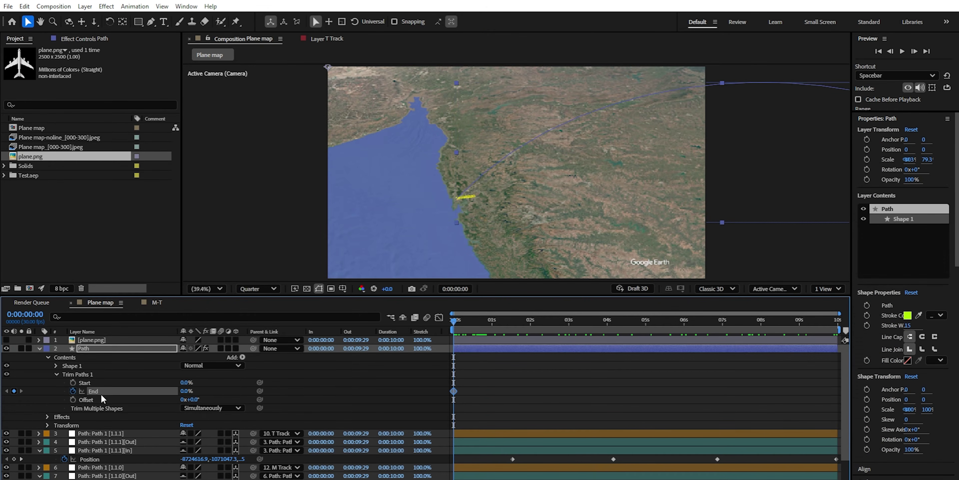
left_click_drag(188, 391, 200, 394)
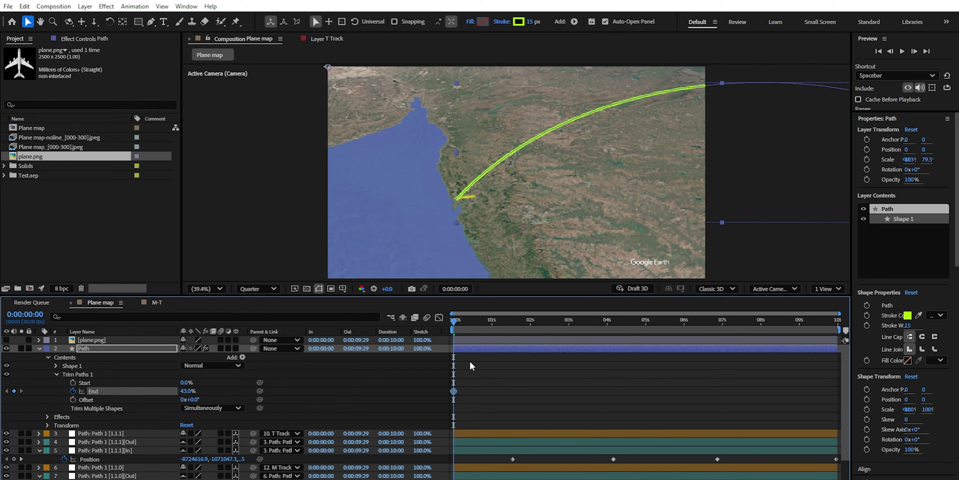
left_click_drag(466, 324, 440, 333)
key("space")
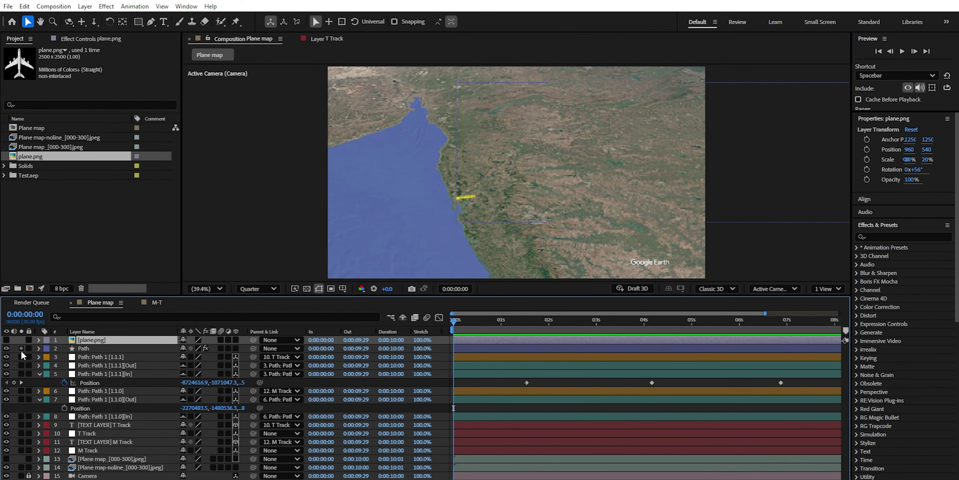
Unhide plane.png and, at 0:00:01:16, paste the Position expression that makes it follow the Path layer's Trim Paths value.
left_click(6, 340)
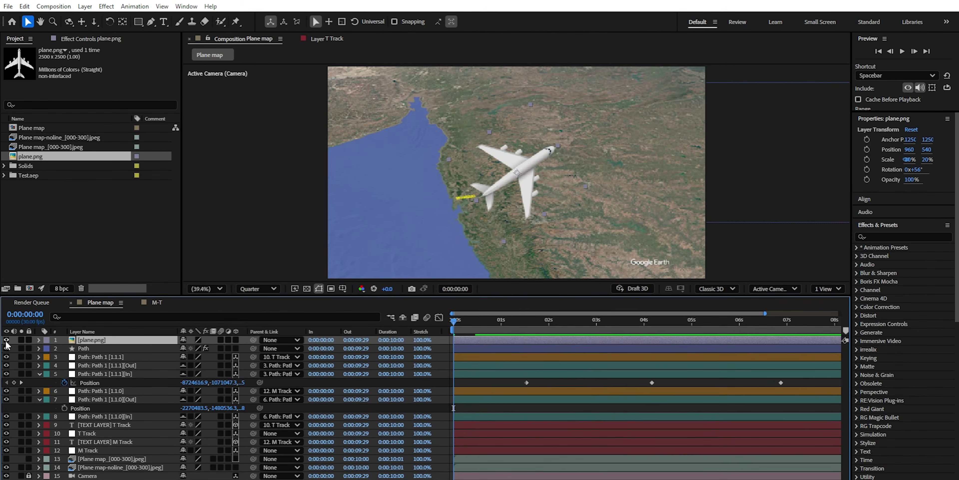
left_click_drag(453, 320, 527, 330)
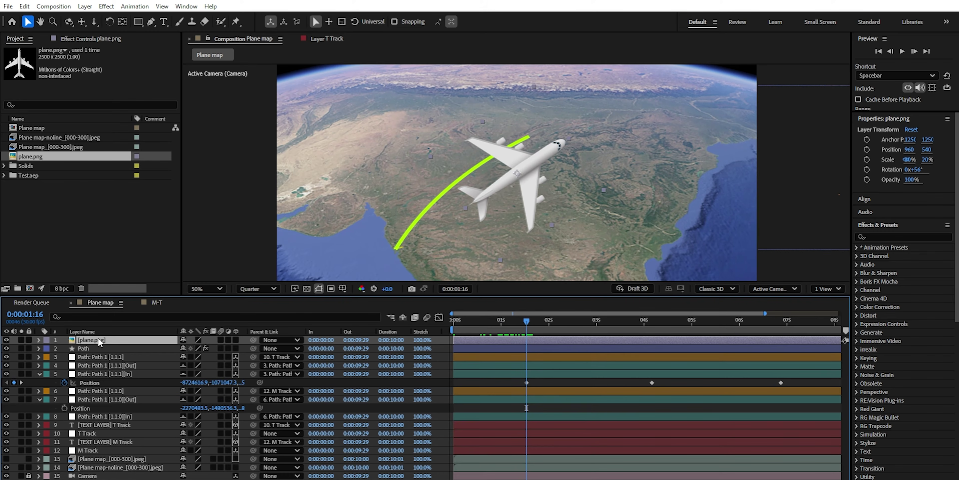
key("p")
key("alt+shift+equal")
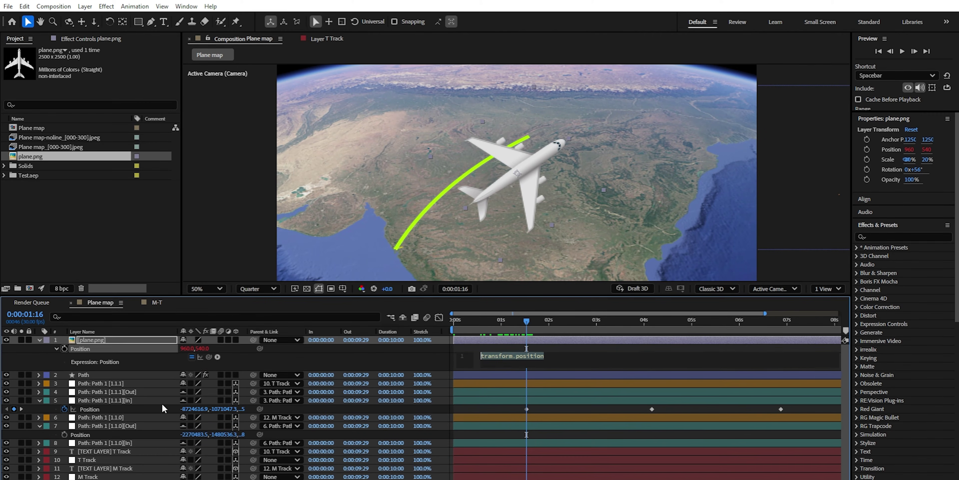
key("ctrl+v")
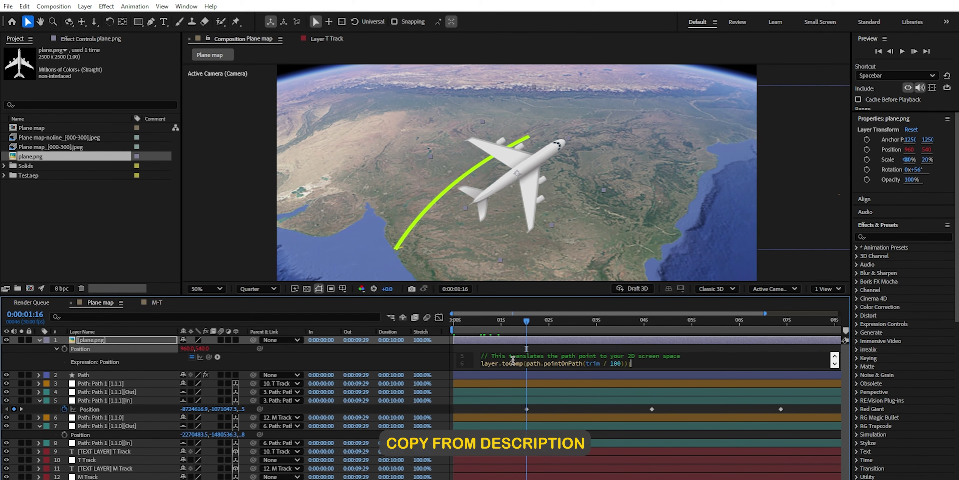
left_click(312, 361)
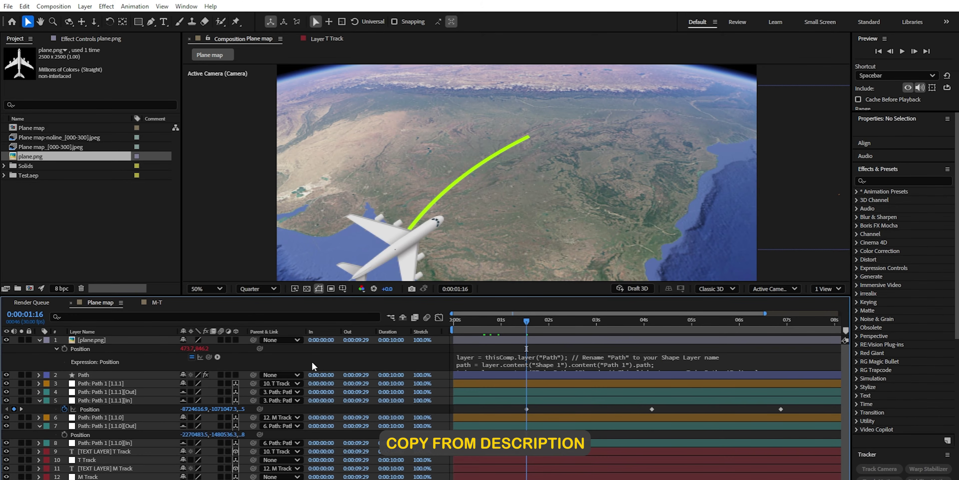
Inspect the Trim Paths reference in the plane's Position expression and scrub the timeline to check the plane's motion.
left_click(499, 340)
left_click(505, 366)
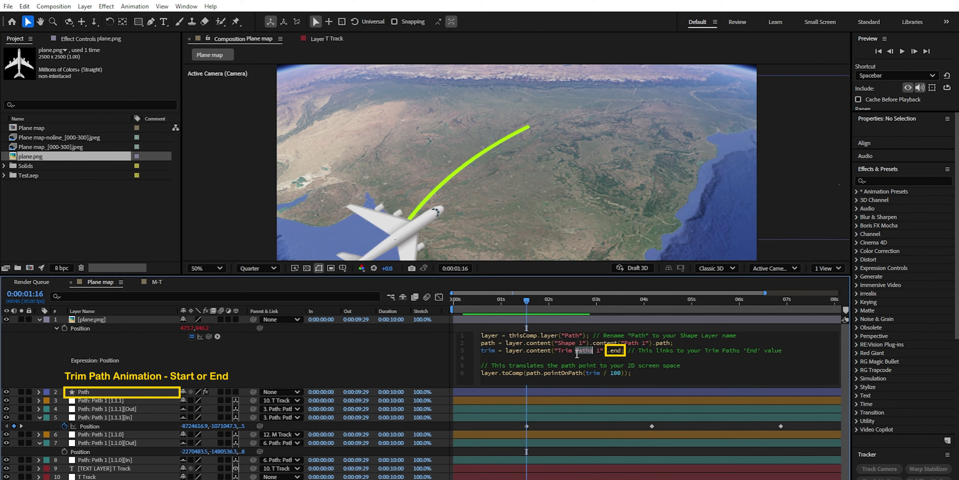
left_click_drag(560, 351, 604, 353)
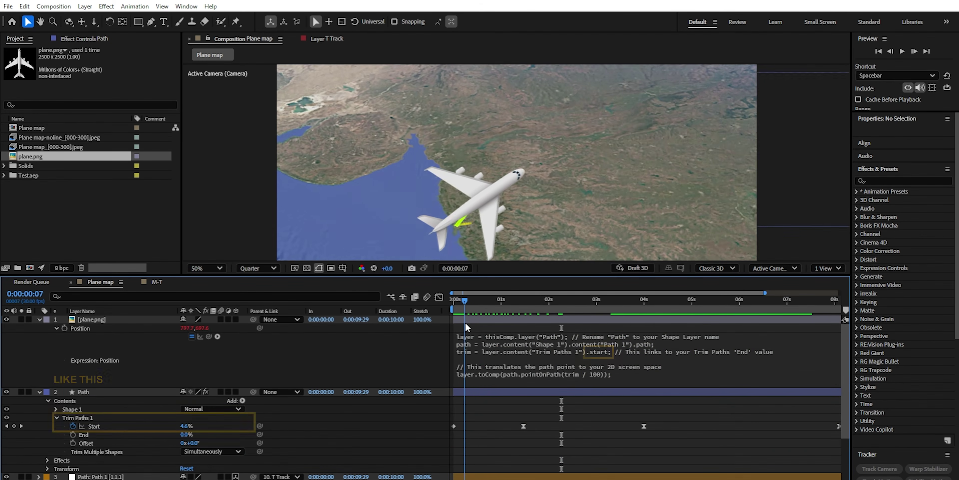
left_click_drag(480, 320, 646, 314)
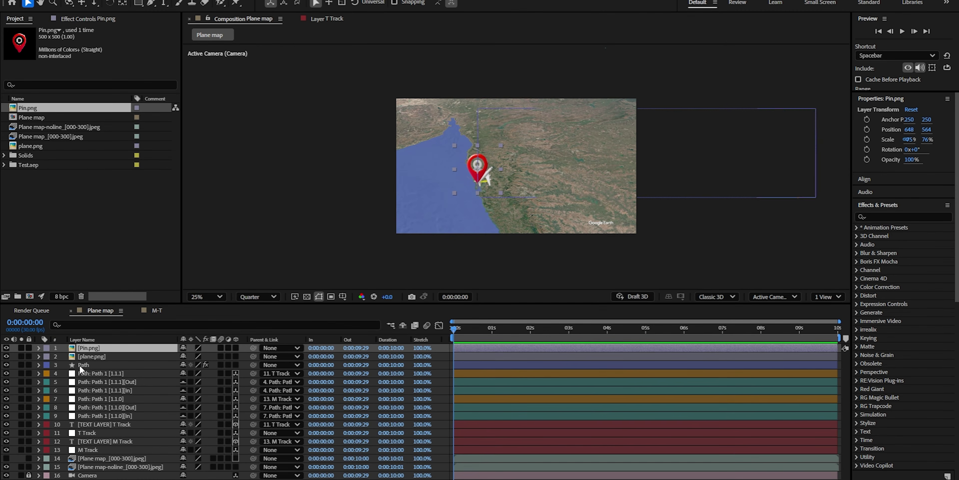
Add a Position expression to Pin.png that targets the Path: Path 1 [1.1.0] null with toComp([0,0,0]), and check it along the timeline.
left_click(39, 348)
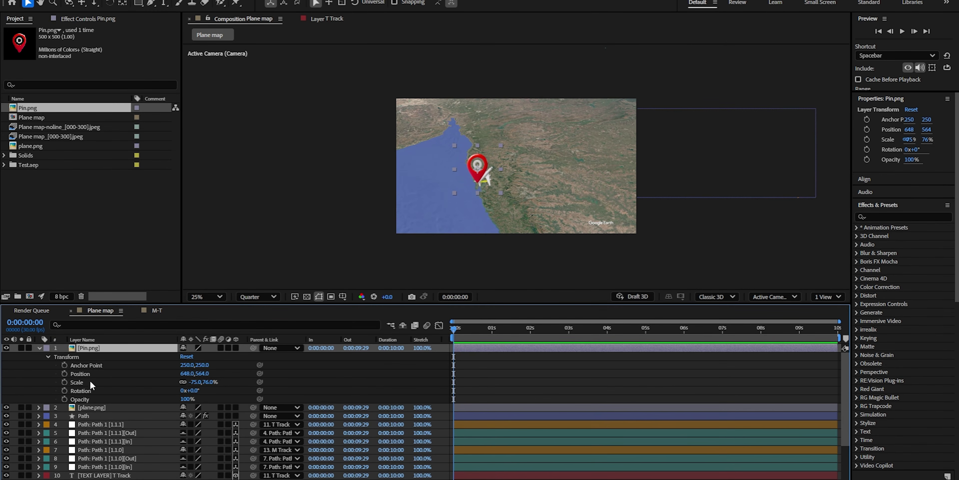
left_click(66, 374, "alt")
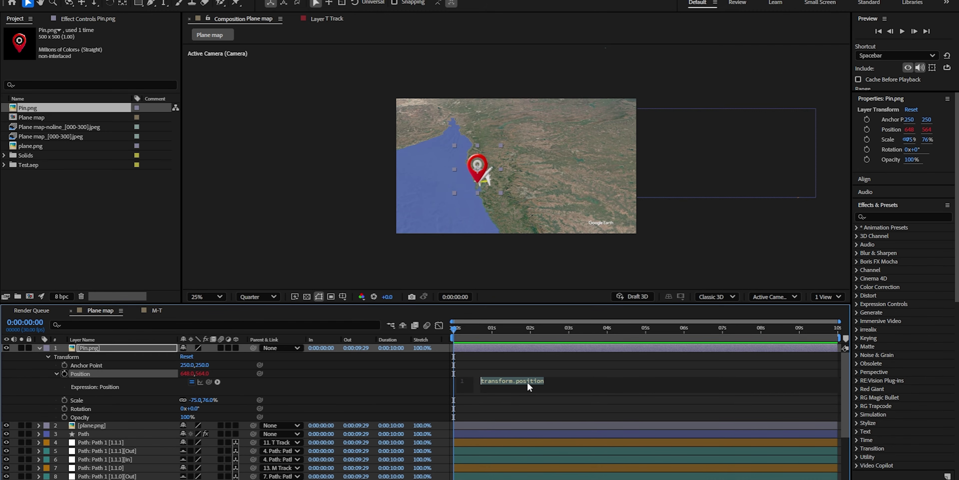
type("target = thisComp.layer(\"Path: Path 1 [1.1.0]\"); // Make sure this name matches your End Null target.toComp([0,0,0]);")
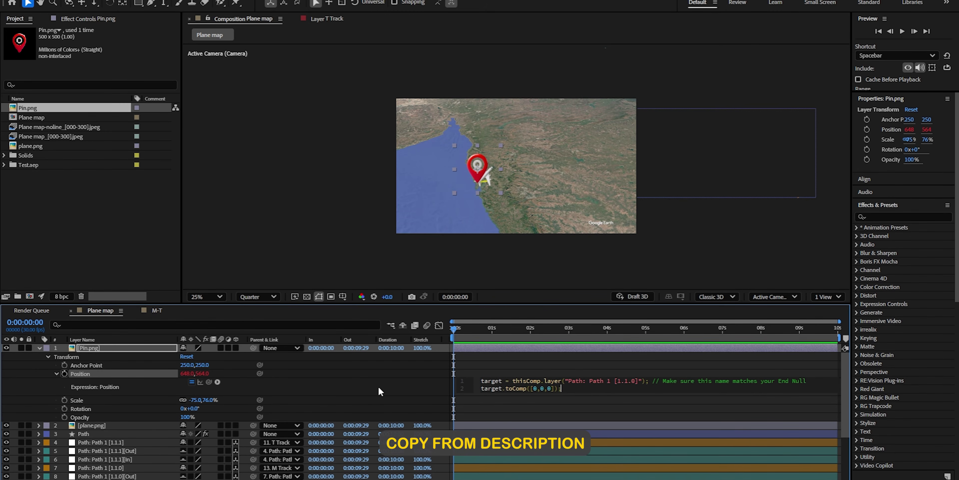
left_click(349, 390)
key("space")
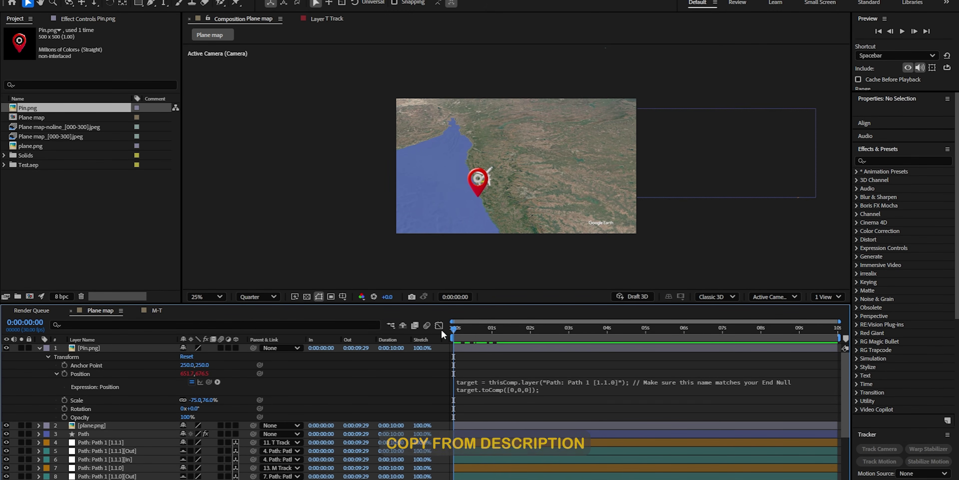
left_click(502, 329)
scroll(471, 253, "up", 2)
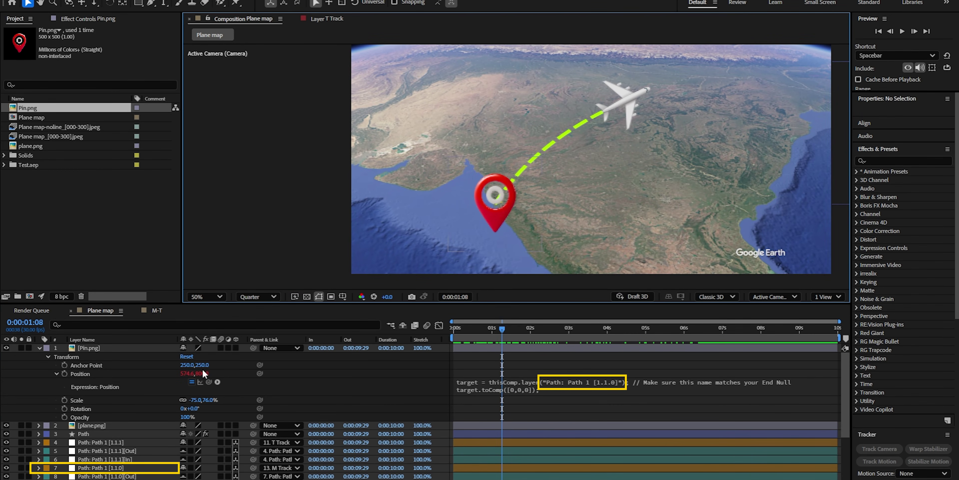
Set Pin.png's anchor point to 250, 462 so its tip sits on Mumbai, and preview from the first frame.
left_click_drag(203, 369, 313, 369)
left_click(479, 348)
key("Home")
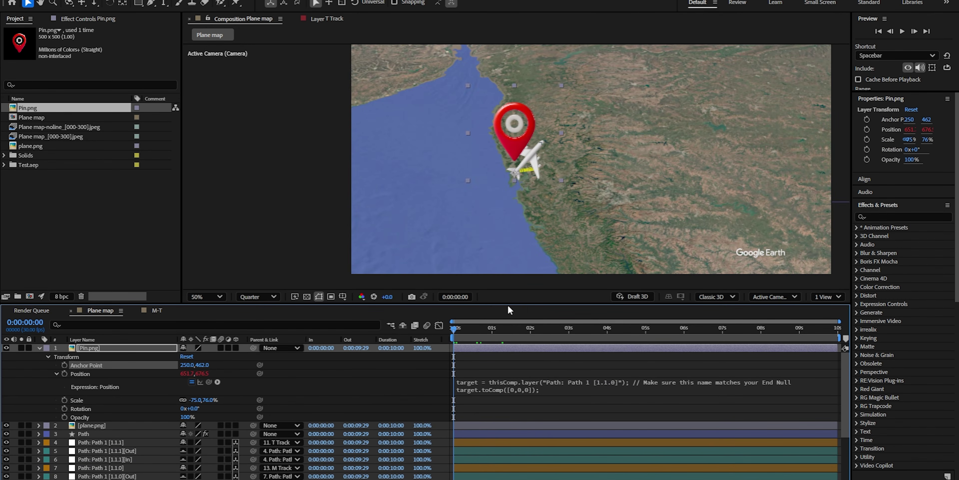
key("space")
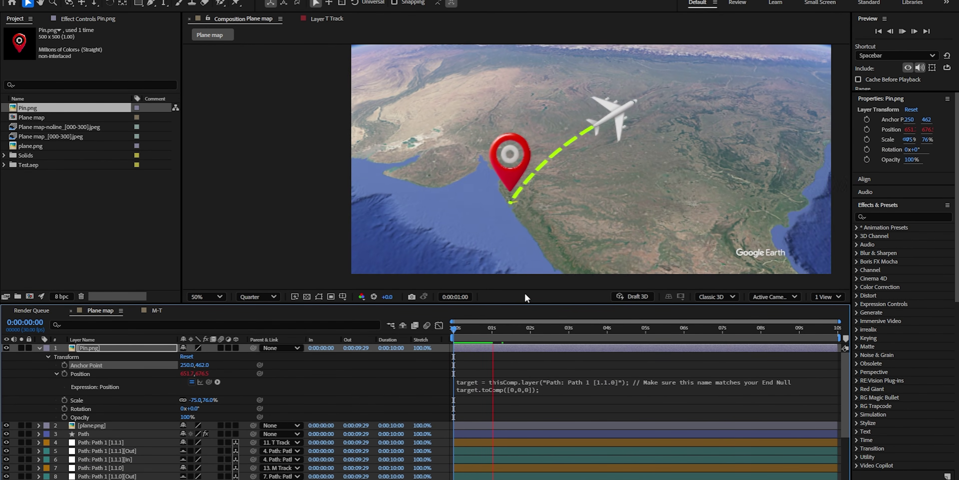